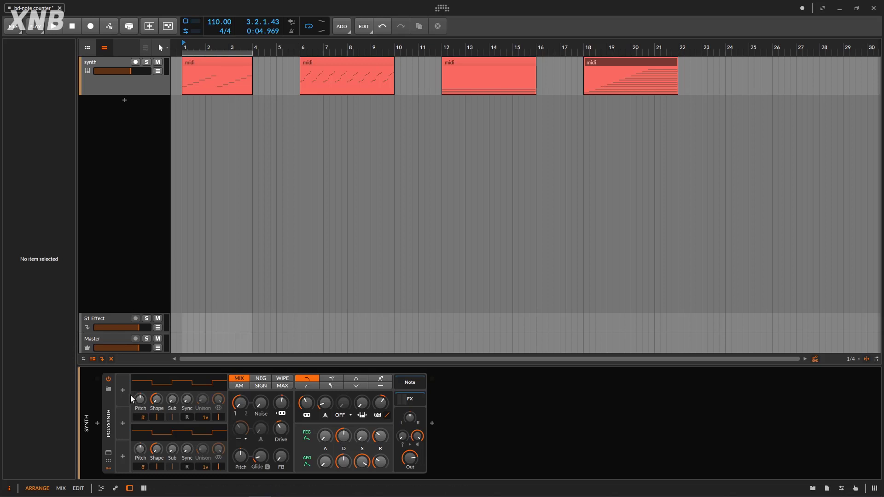
Step: Play the first midi clip on the synth track to hear the unmodulated Polysynth sound, then stop playback
{"action": "key", "text": "space"}
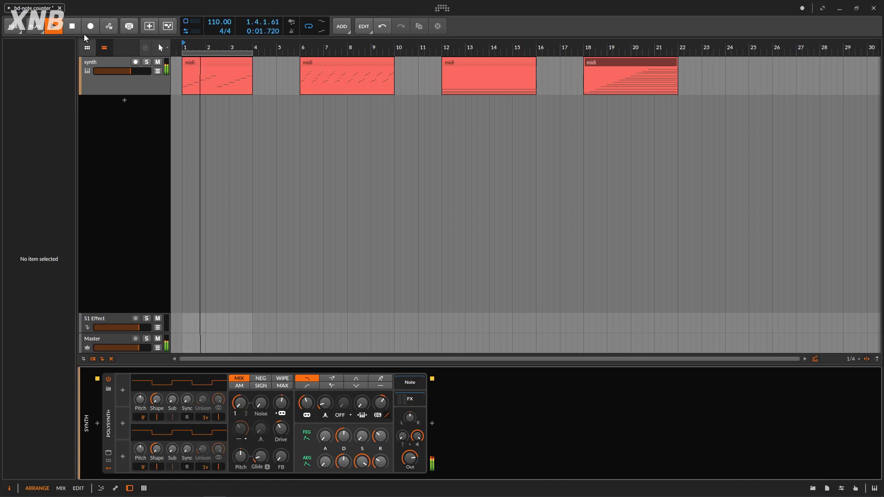
{"action": "left_click", "coordinate": [72, 26]}
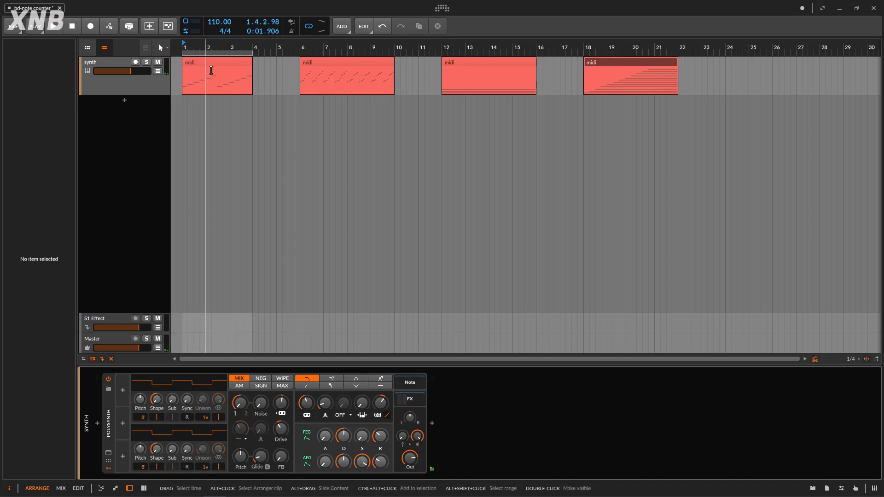
{"action": "key", "text": "space"}
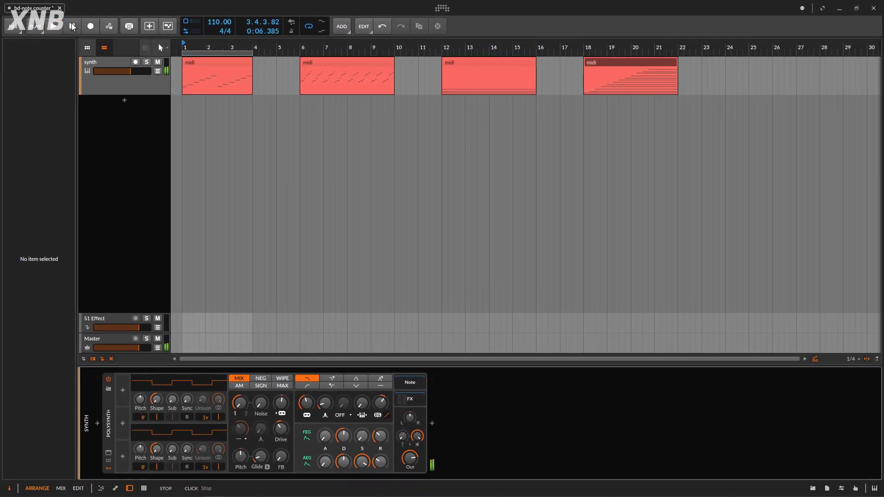
Step: Insert a Note Counter modulator into the first free modulator slot of the Polysynth
{"action": "left_click", "coordinate": [124, 393]}
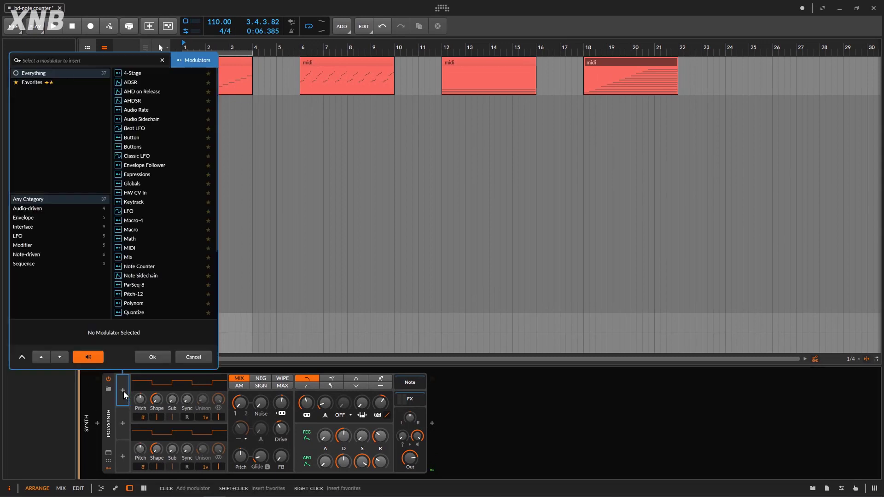
{"action": "left_click", "coordinate": [157, 267]}
{"action": "left_click", "coordinate": [164, 358]}
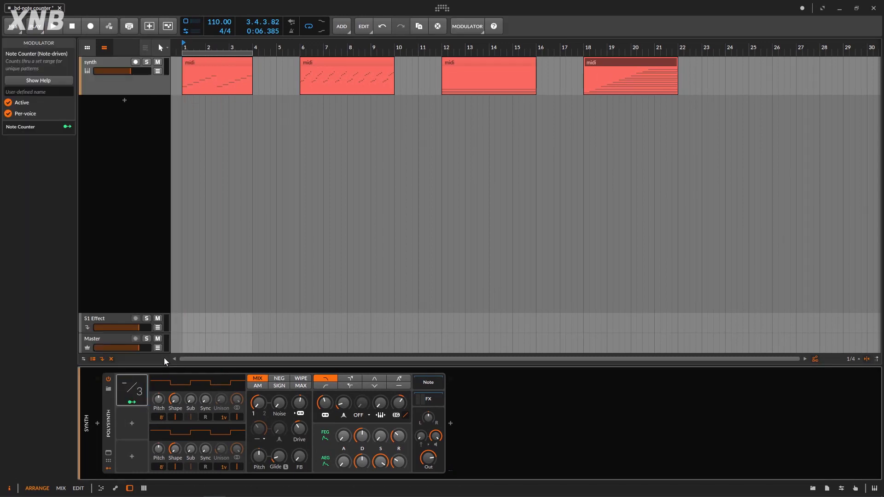
Step: Turn off Per-voice for the Note Counter and show its detail settings
{"action": "left_click", "coordinate": [134, 404]}
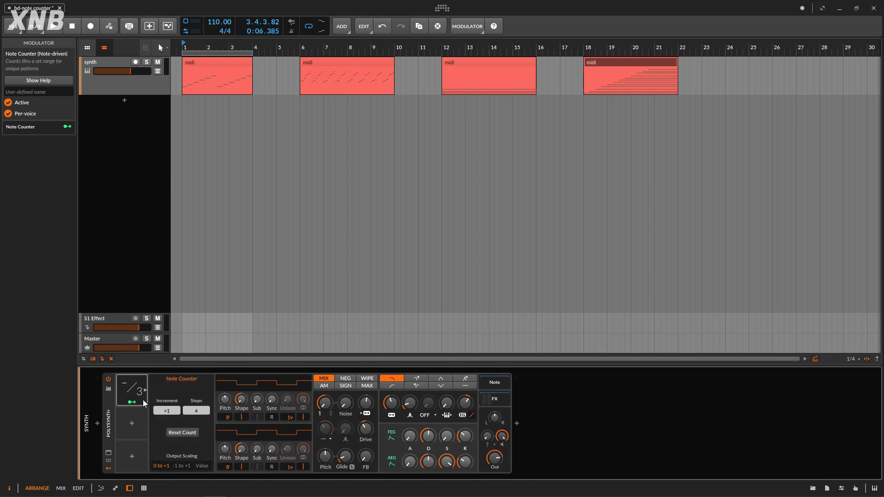
{"action": "left_click", "coordinate": [133, 404]}
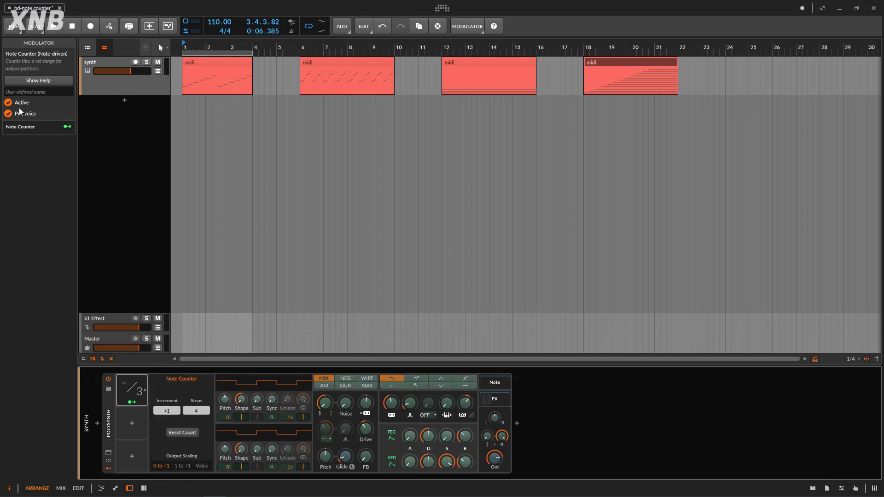
{"action": "left_click", "coordinate": [132, 404]}
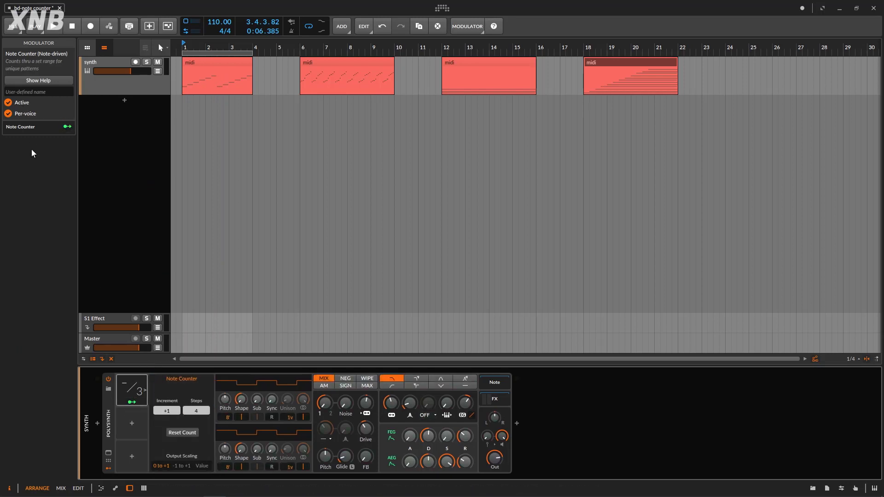
{"action": "left_click", "coordinate": [8, 114]}
{"action": "left_click", "coordinate": [146, 390]}
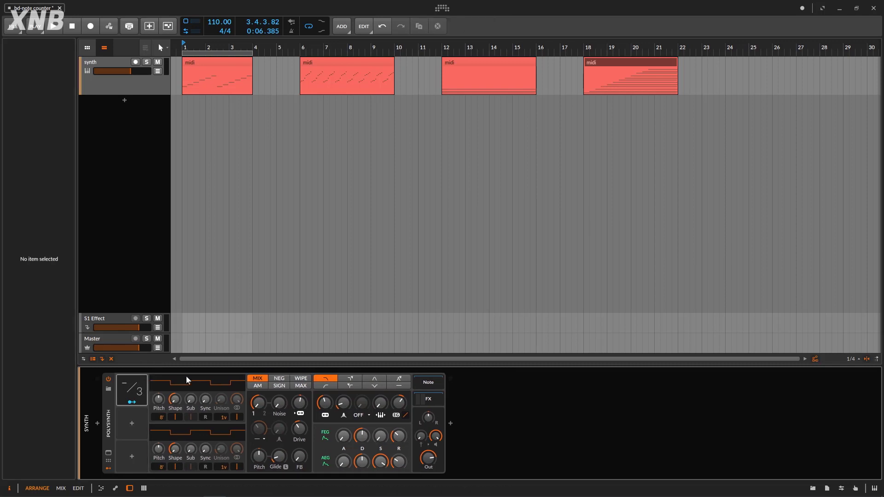
{"action": "left_click", "coordinate": [145, 390]}
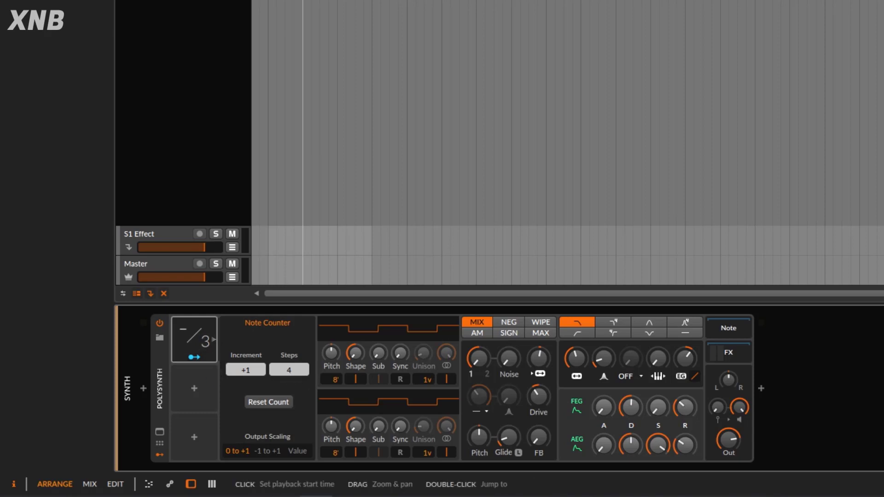
Step: Set the Note Counter to 6 steps with an increment of +1 and play the first clip to watch it count
{"action": "left_click_drag", "start_coordinate": [286, 373], "coordinate": [291, 376]}
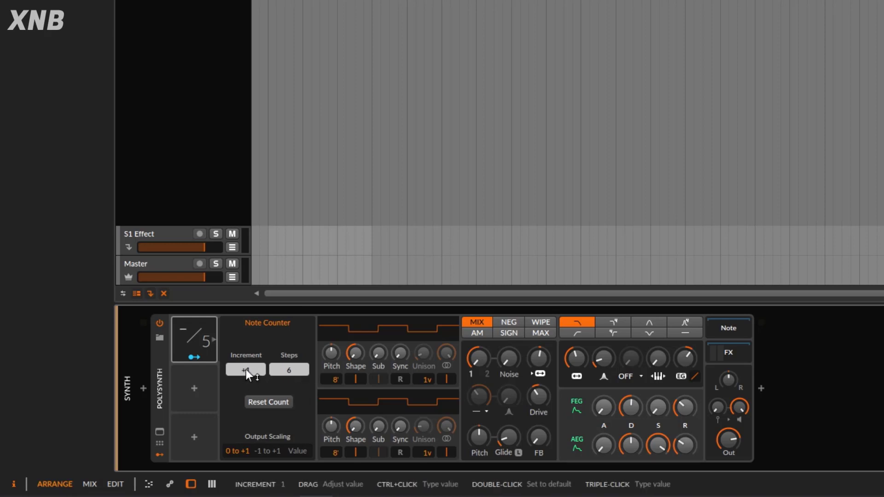
{"action": "left_click_drag", "start_coordinate": [246, 369], "coordinate": [246, 357]}
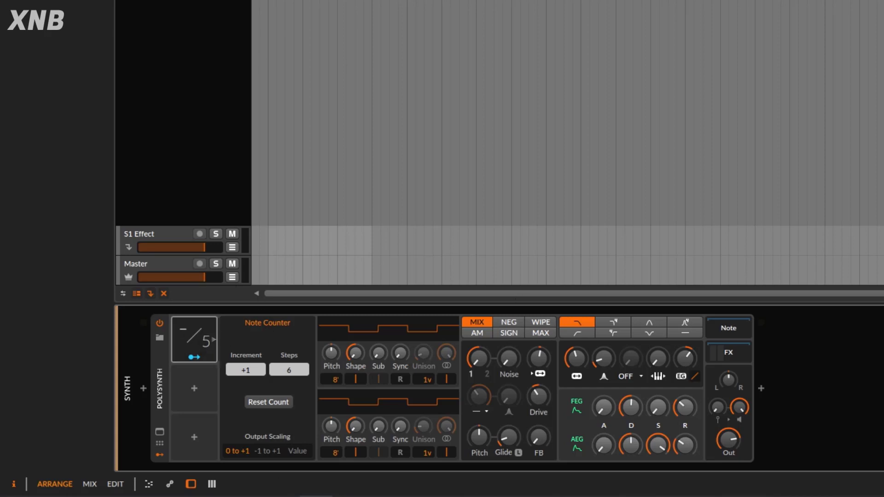
{"action": "key", "text": "space"}
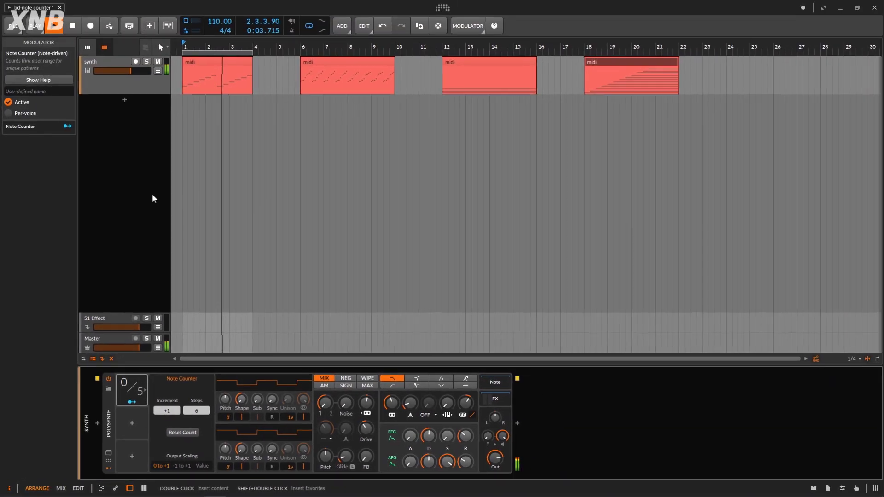
{"action": "left_click", "coordinate": [72, 26]}
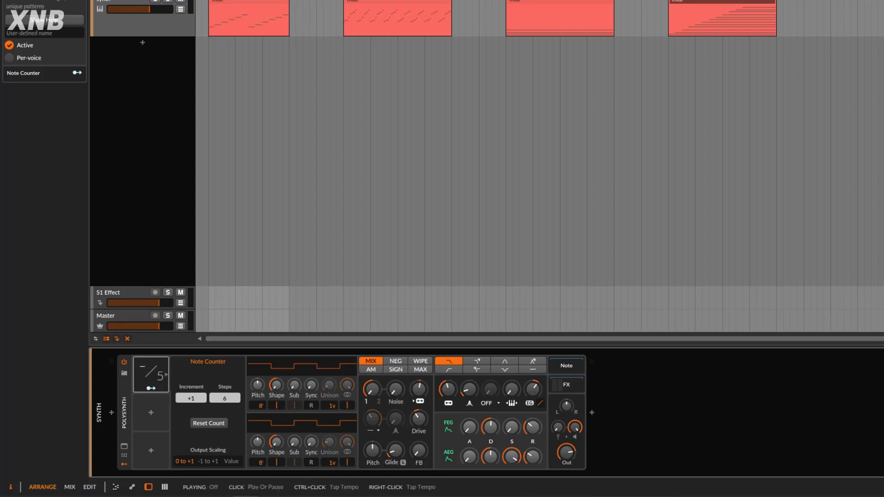
{"action": "key", "text": "space"}
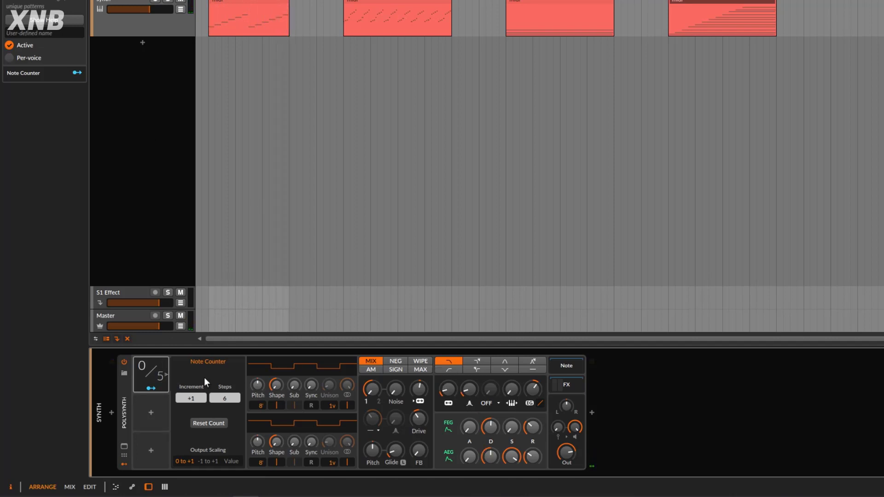
Step: Map the Note Counter to the Polysynth's filter frequency with a modulation amount of +55.00 and play the clip
{"action": "left_click", "coordinate": [152, 388]}
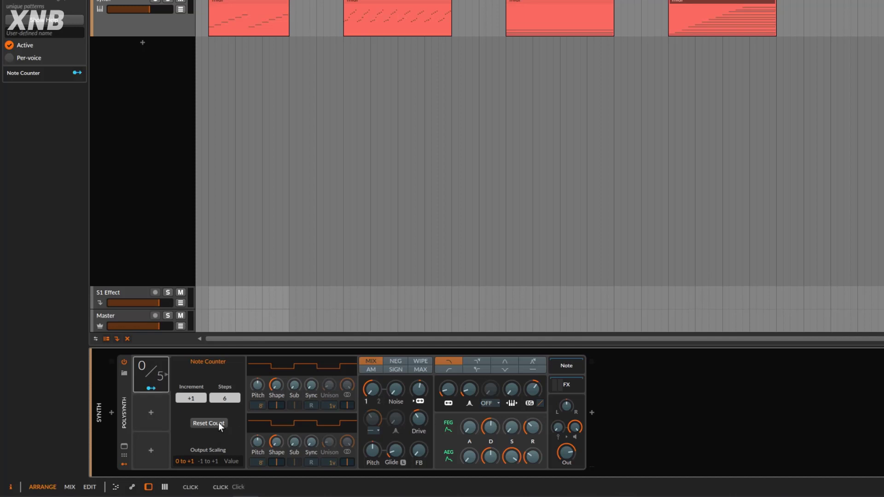
{"action": "left_click_drag", "start_coordinate": [448, 389], "coordinate": [448, 369]}
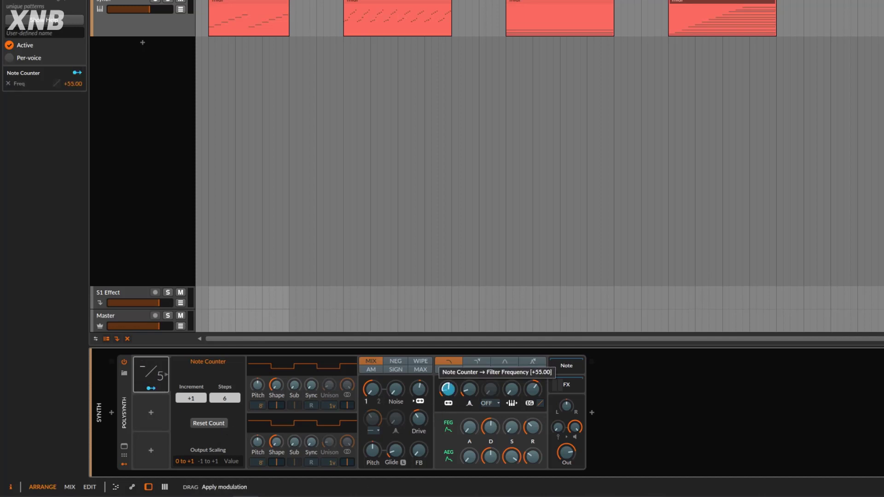
{"action": "left_click", "coordinate": [151, 389]}
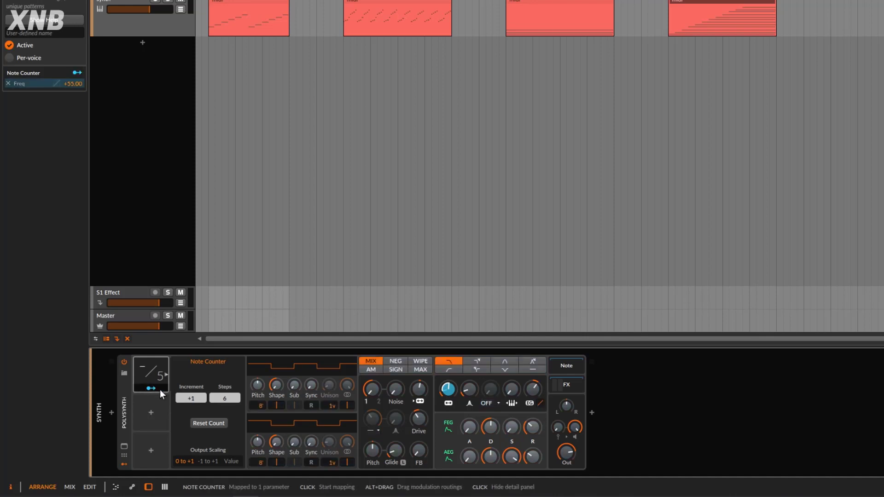
{"action": "key", "text": "space"}
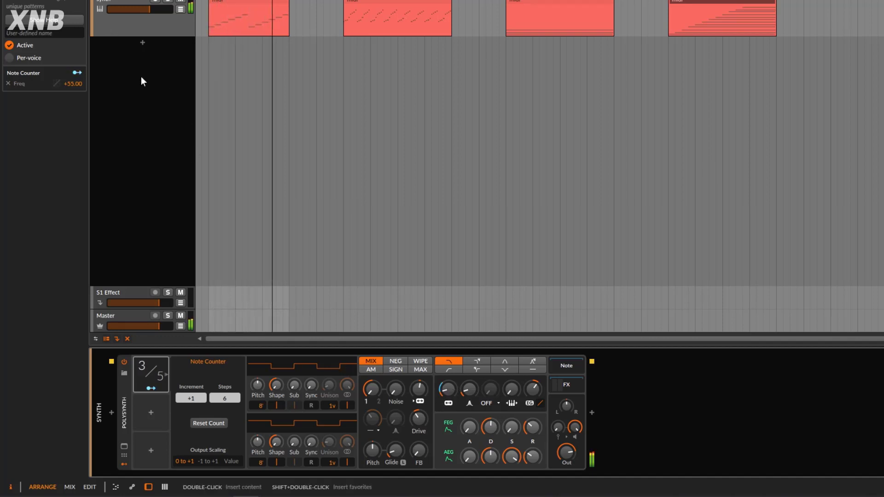
{"action": "key", "text": "space"}
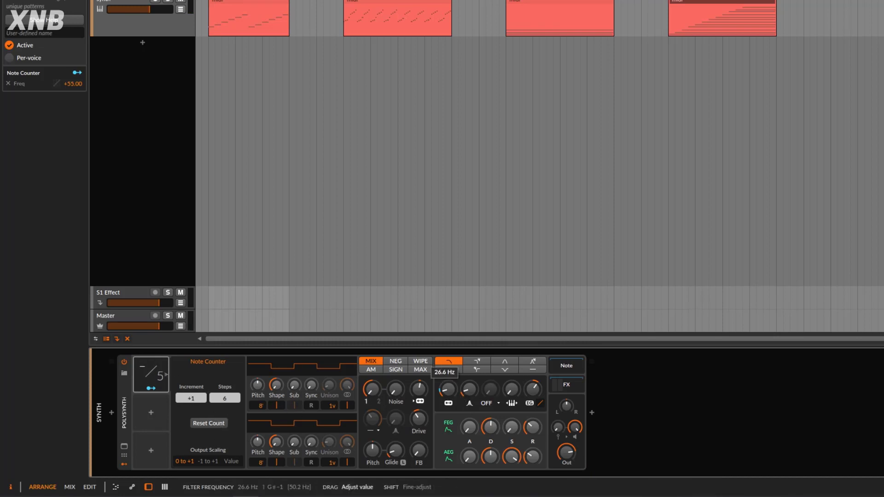
Step: Try a Note Counter increment of -1 with the filter frequency at about 29.9 Hz and play the clip
{"action": "left_click_drag", "start_coordinate": [448, 389], "coordinate": [448, 412]}
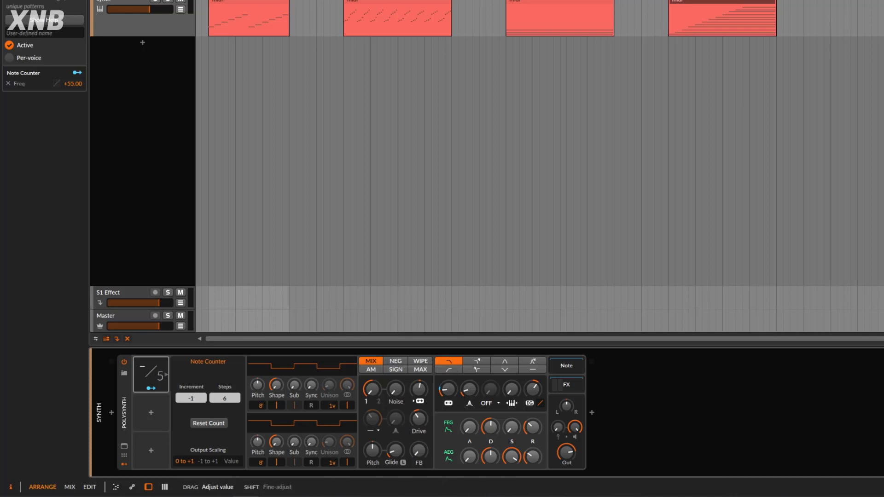
{"action": "left_click", "coordinate": [446, 390]}
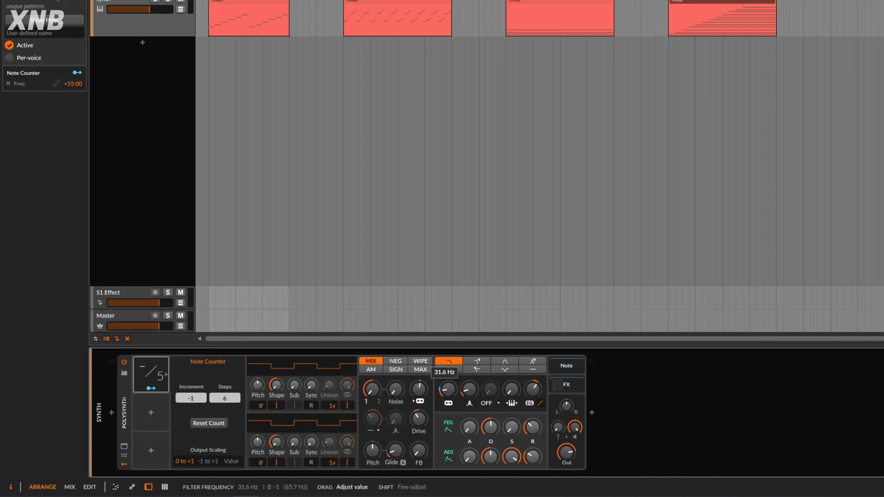
{"action": "left_click_drag", "start_coordinate": [447, 392], "coordinate": [446, 392]}
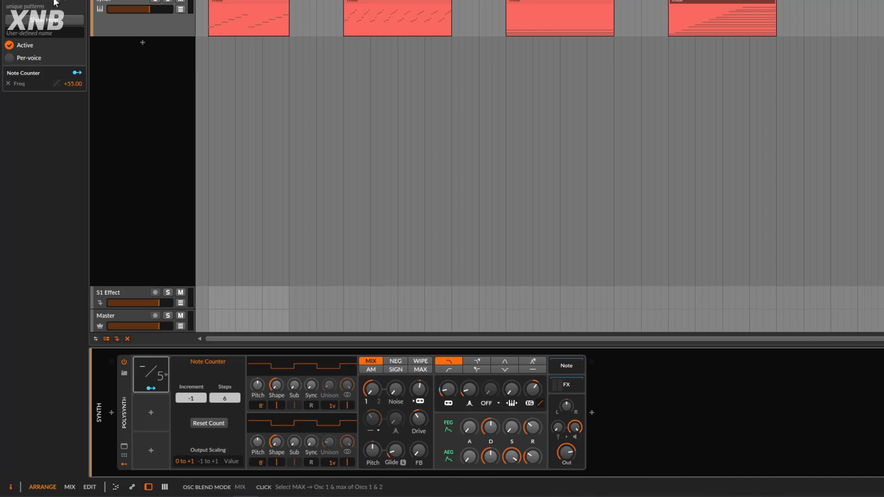
{"action": "key", "text": "space"}
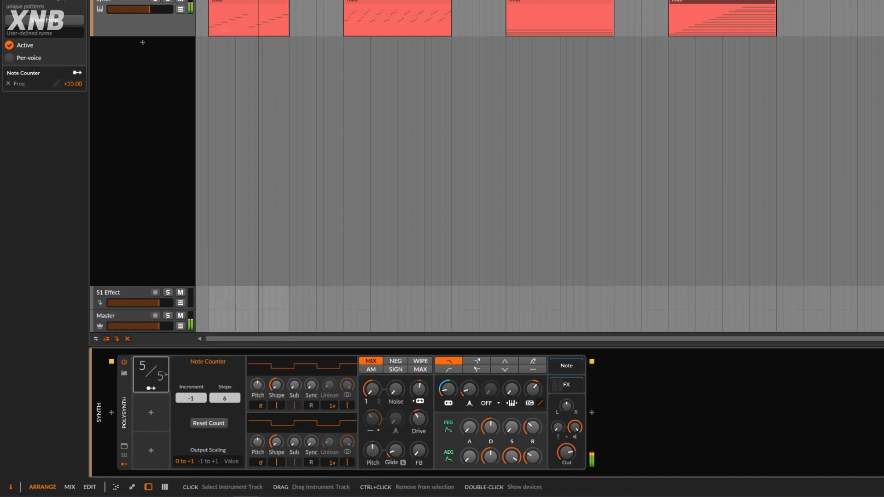
Step: Try a Note Counter increment of +3 with 9 steps while the clip plays
{"action": "left_click_drag", "start_coordinate": [225, 397], "coordinate": [193, 383]}
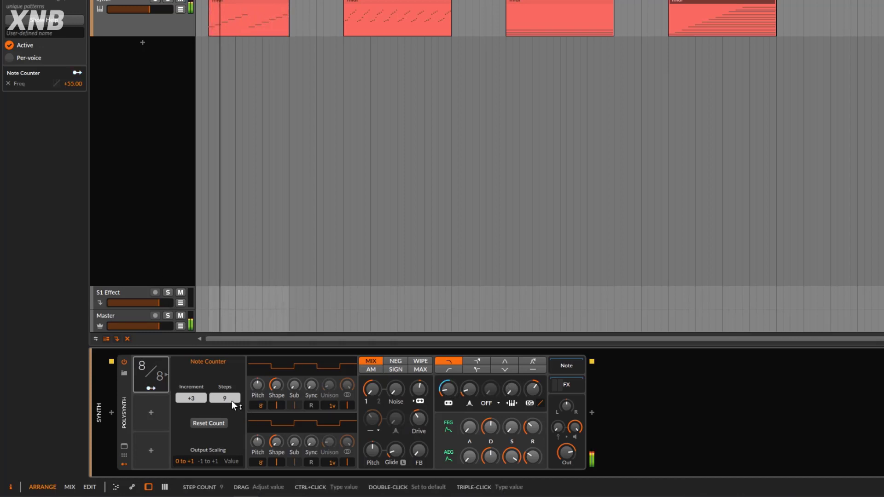
{"action": "key", "text": "space"}
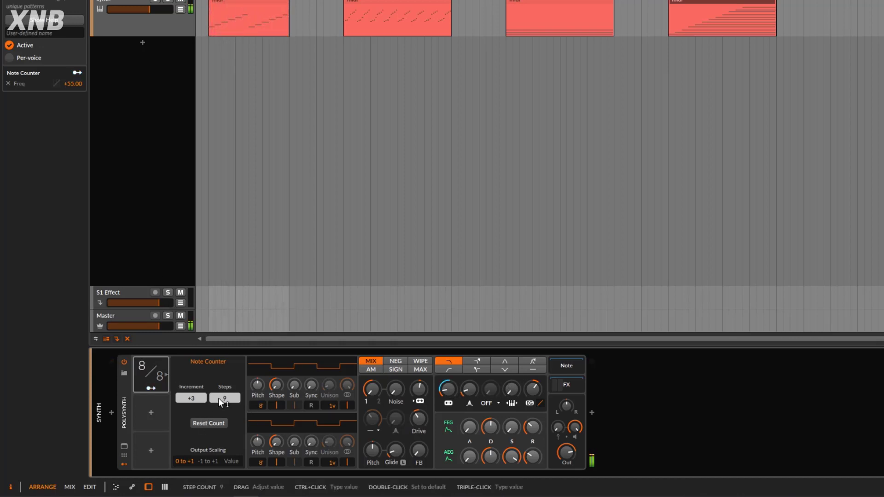
Step: Set the Note Counter to an increment of +1 with 6 steps and raise the filter frequency to about 38.7 Hz
{"action": "left_click_drag", "start_coordinate": [220, 397], "coordinate": [203, 403]}
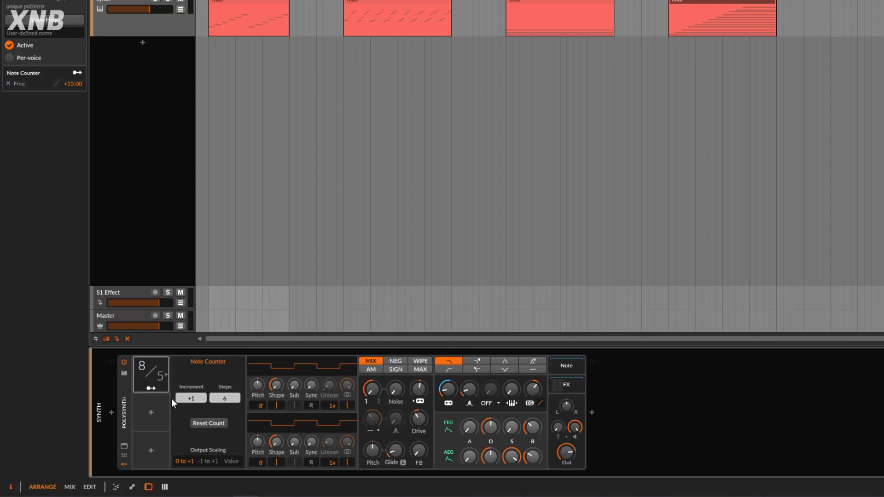
{"action": "key", "text": "space"}
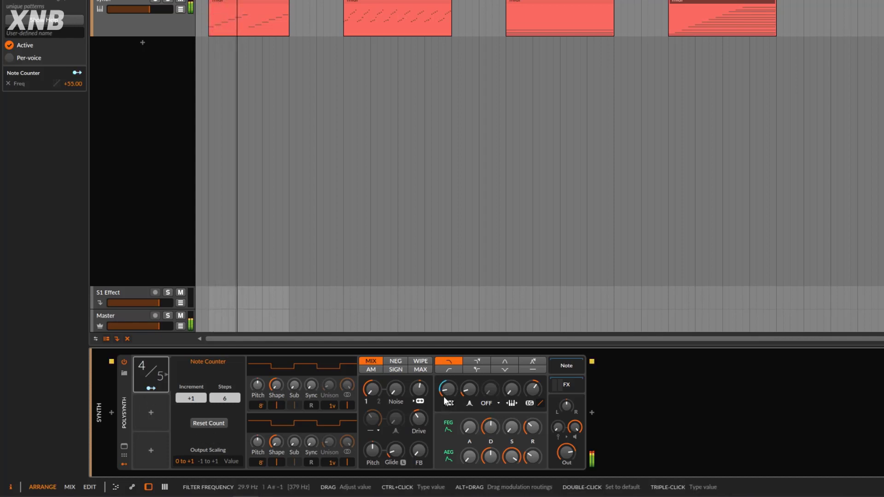
{"action": "left_click_drag", "start_coordinate": [446, 393], "coordinate": [446, 389]}
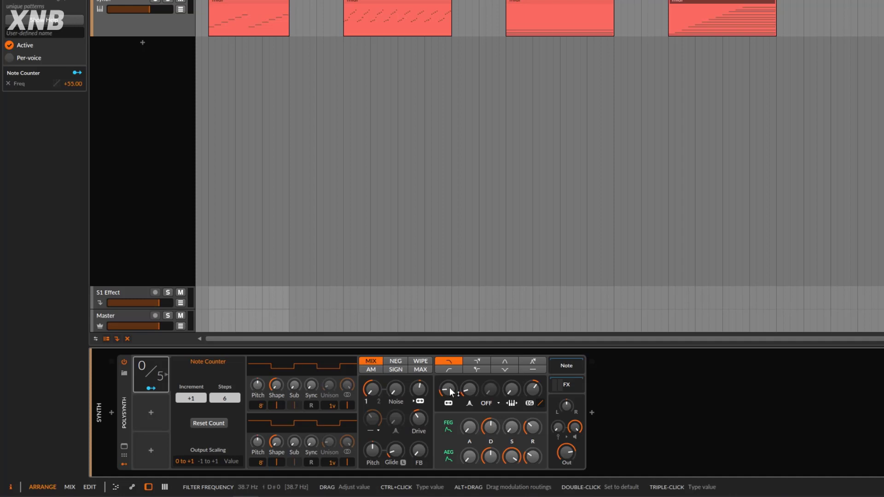
{"action": "scroll", "coordinate": [450, 393], "scroll_direction": "down", "scroll_amount": 3}
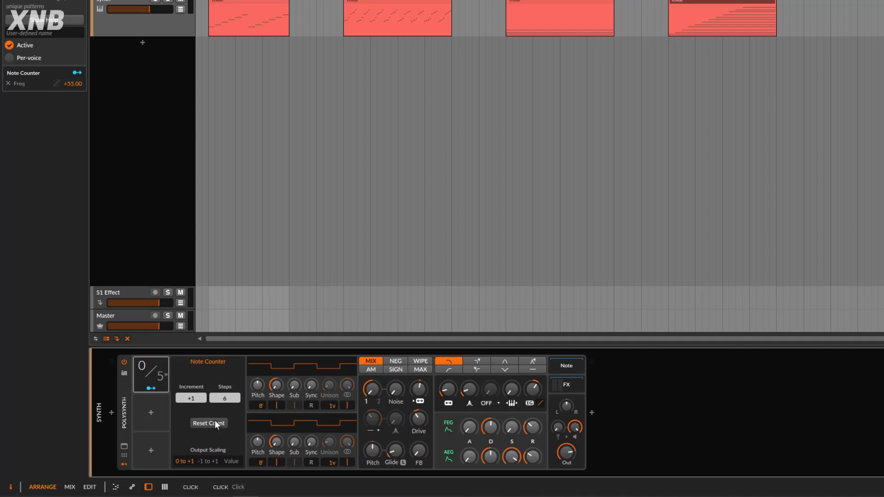
Step: Switch the Note Counter's output scaling to -1 to +1 and set its filter frequency modulation to +35.50 around about 619 Hz
{"action": "left_click", "coordinate": [209, 462]}
{"action": "left_click_drag", "start_coordinate": [450, 390], "coordinate": [450, 390]}
{"action": "left_click", "coordinate": [151, 388]}
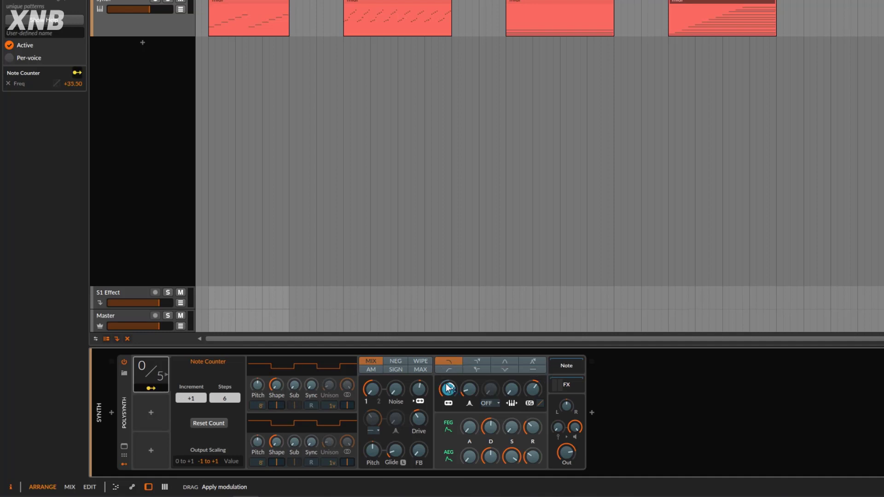
{"action": "left_click", "coordinate": [158, 389]}
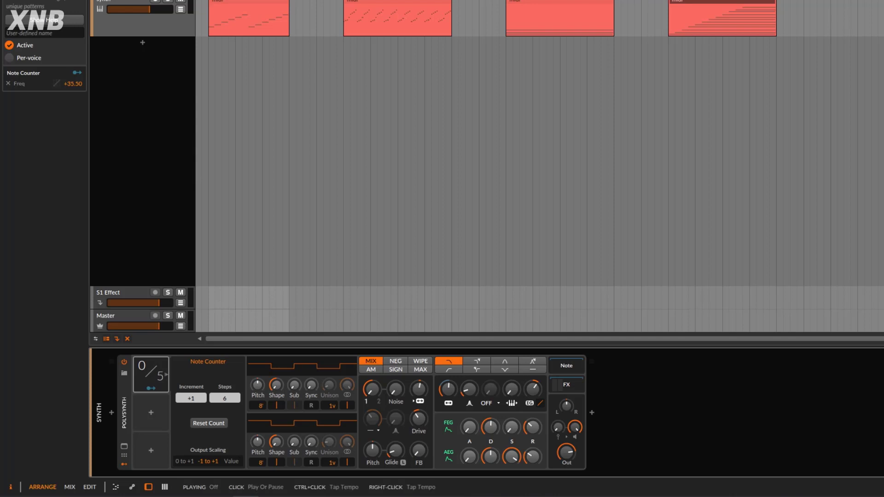
Step: Play the first clip to hear the filter modulation with the -1 to +1 output scaling
{"action": "mouse_move", "coordinate": [568, 453]}
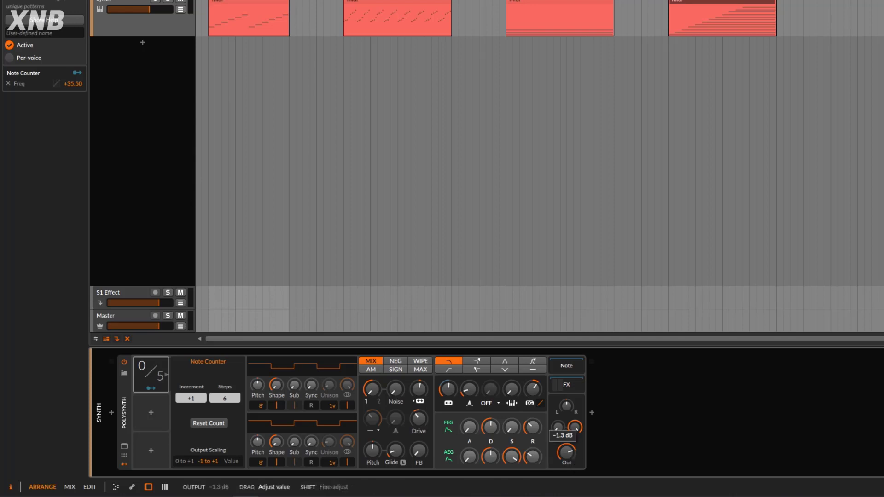
{"action": "key", "text": "space"}
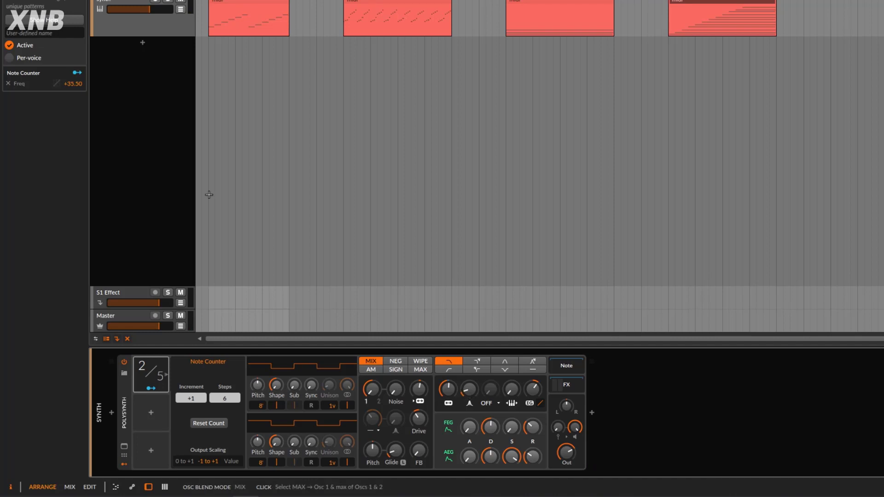
{"action": "key", "text": "space"}
{"action": "left_click", "coordinate": [276, 316]}
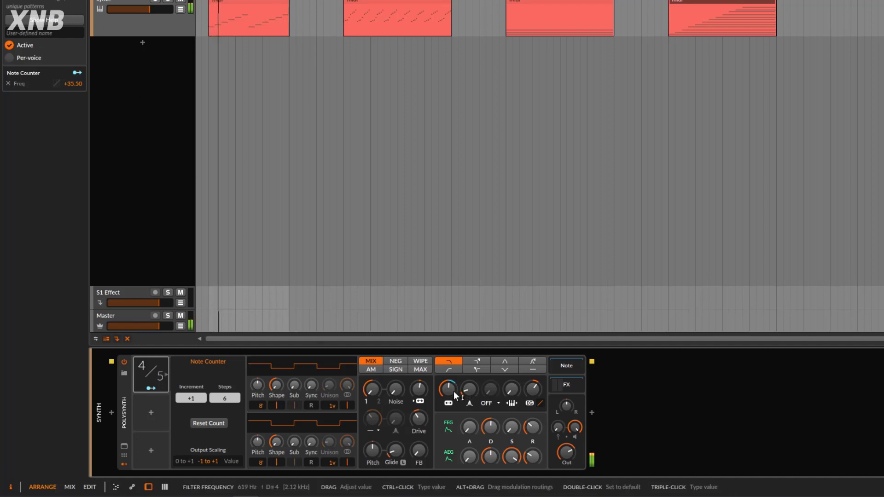
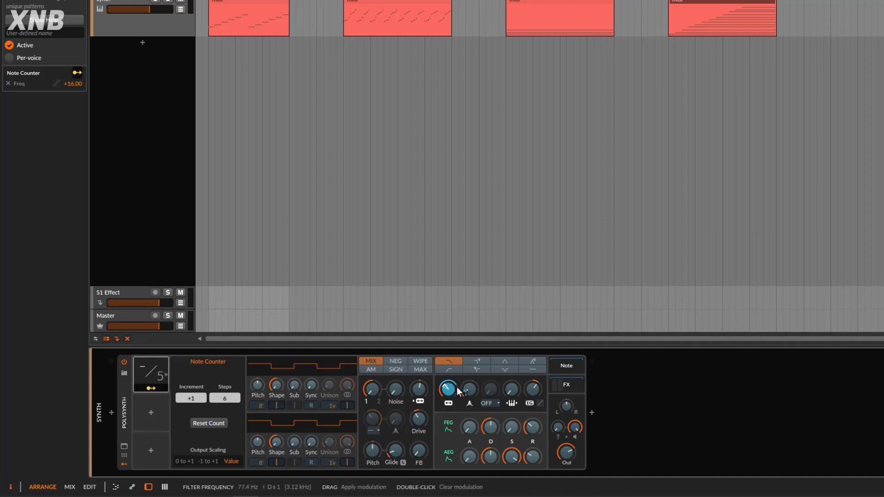
Step: Set the Note Counter's filter frequency modulation to +9.500 and play the first clip with Value output scaling
{"action": "left_click_drag", "start_coordinate": [456, 386], "coordinate": [456, 388]}
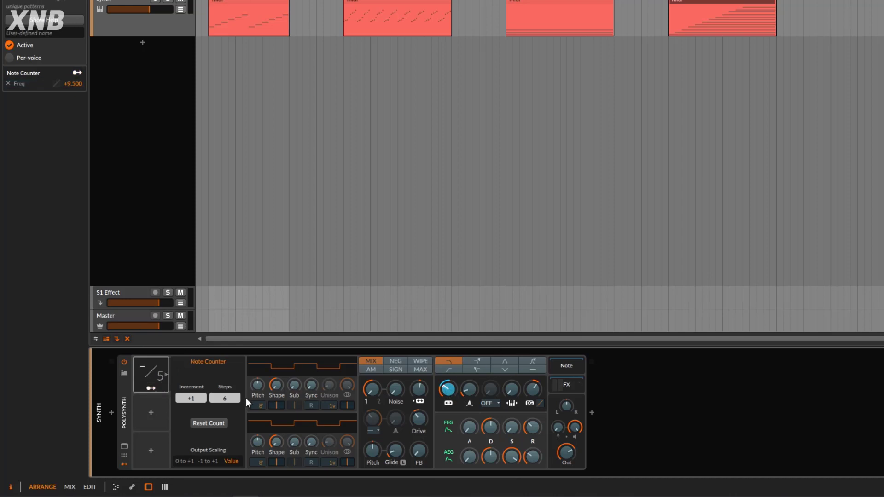
{"action": "left_click", "coordinate": [147, 390]}
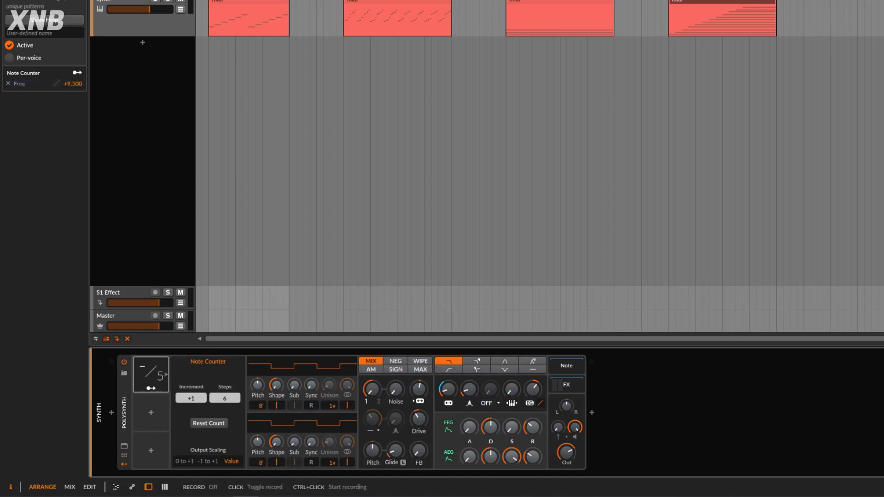
{"action": "key", "text": "space"}
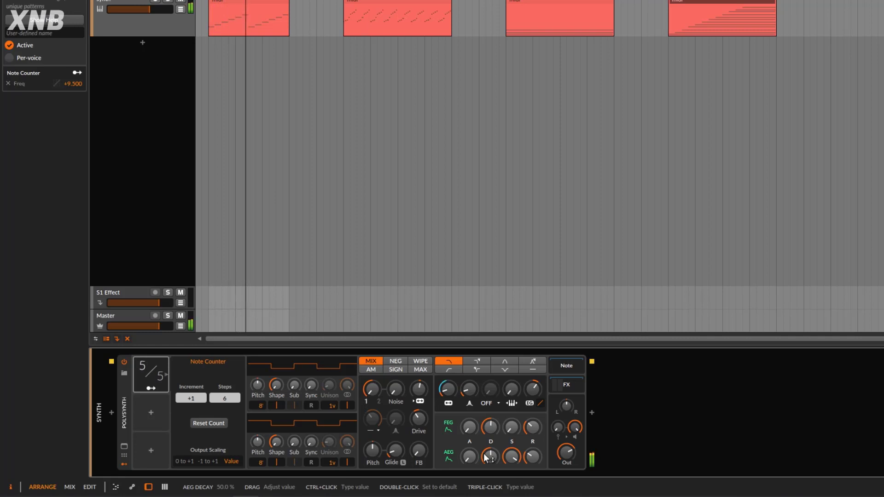
{"action": "left_click", "coordinate": [150, 388]}
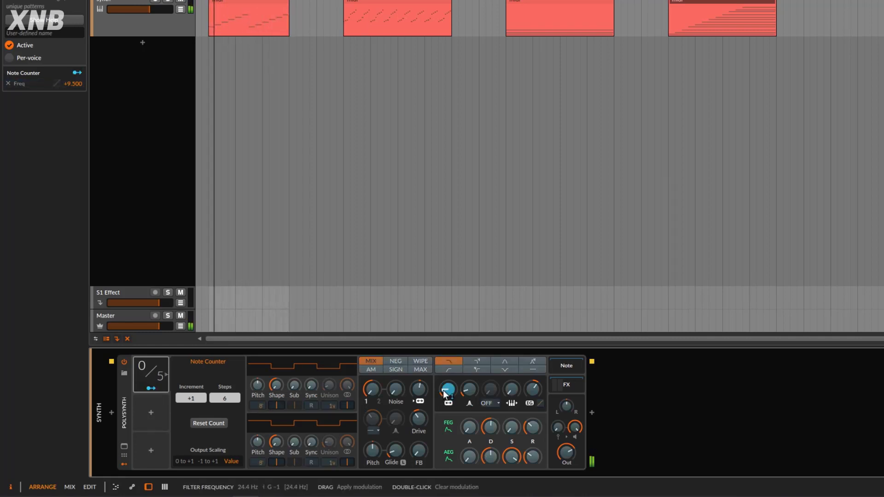
{"action": "key", "text": "Escape"}
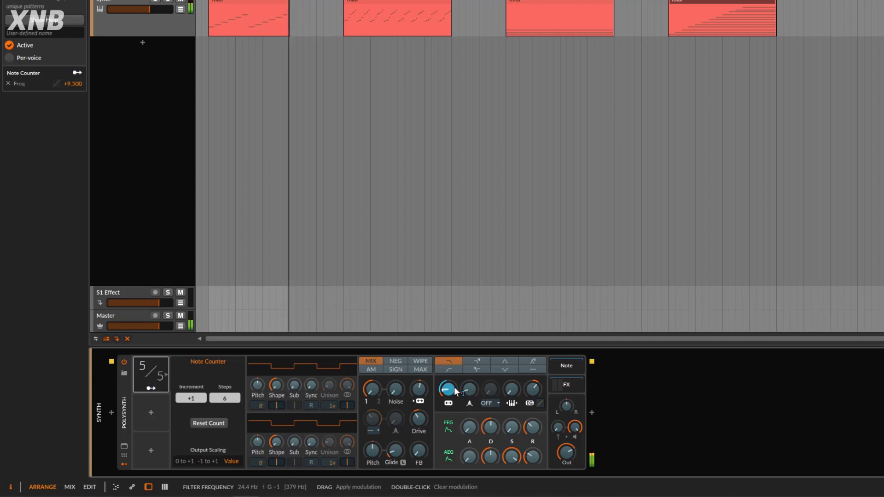
Step: Compare the 0 to +1 and Value output scaling during playback, stop the transport and reset the count
{"action": "left_click", "coordinate": [184, 461]}
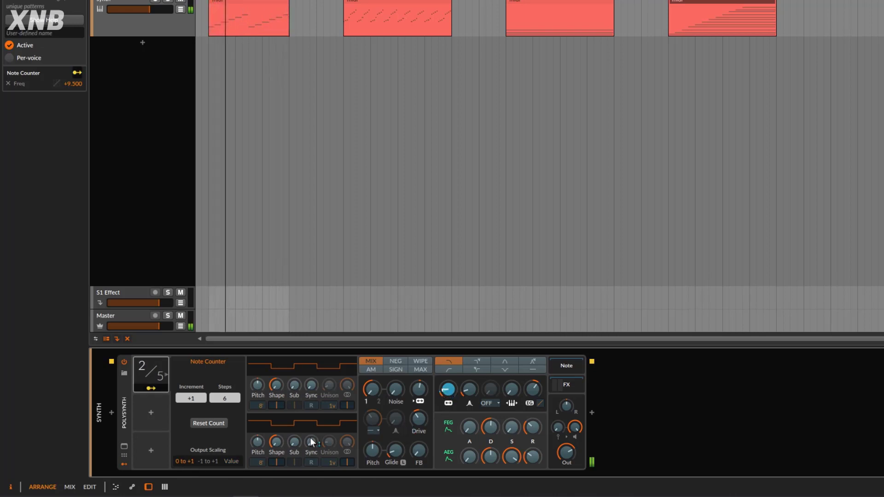
{"action": "left_click", "coordinate": [233, 461]}
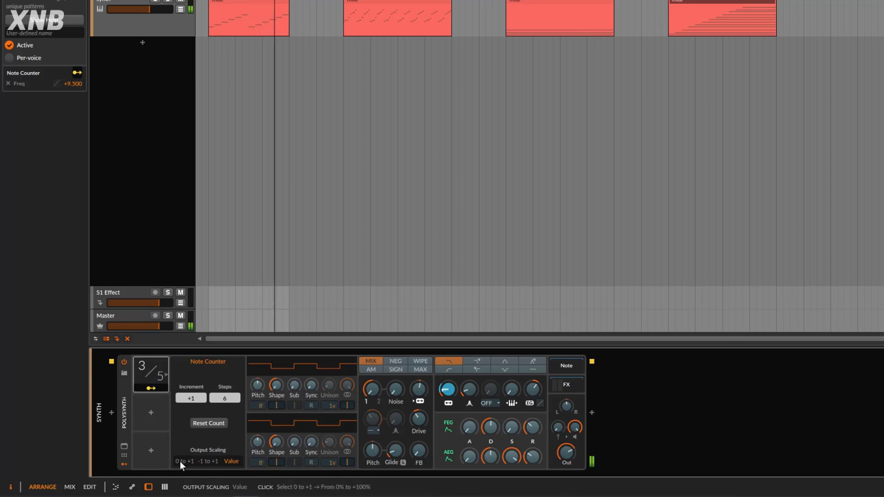
{"action": "key", "text": "space"}
{"action": "left_click", "coordinate": [153, 387]}
{"action": "left_click", "coordinate": [217, 422]}
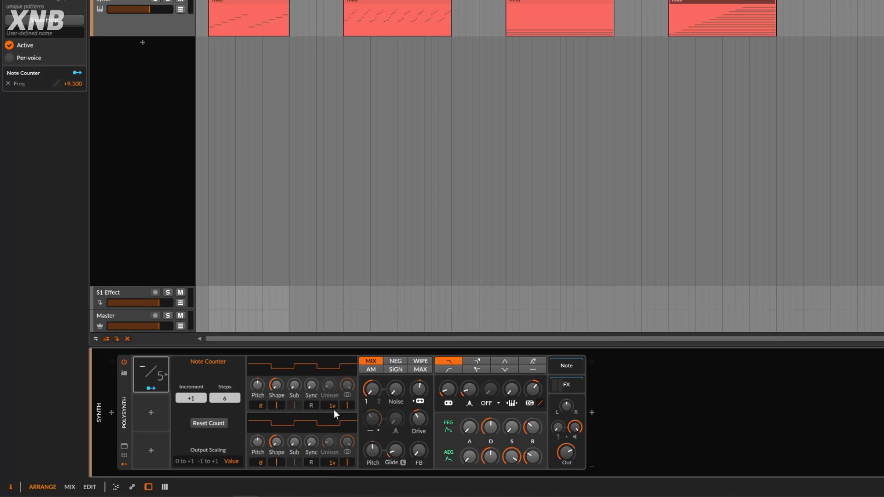
Step: Switch the Note Counter's output scaling to 0 to +1 and set its filter frequency modulation to +34.50
{"action": "left_click", "coordinate": [182, 462]}
{"action": "left_click", "coordinate": [151, 388]}
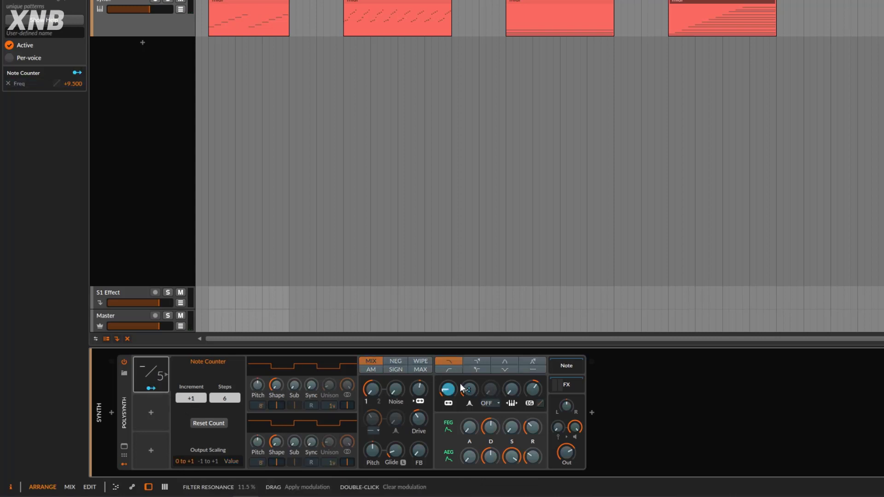
{"action": "left_click_drag", "start_coordinate": [447, 389], "coordinate": [448, 385]}
{"action": "left_click", "coordinate": [151, 388]}
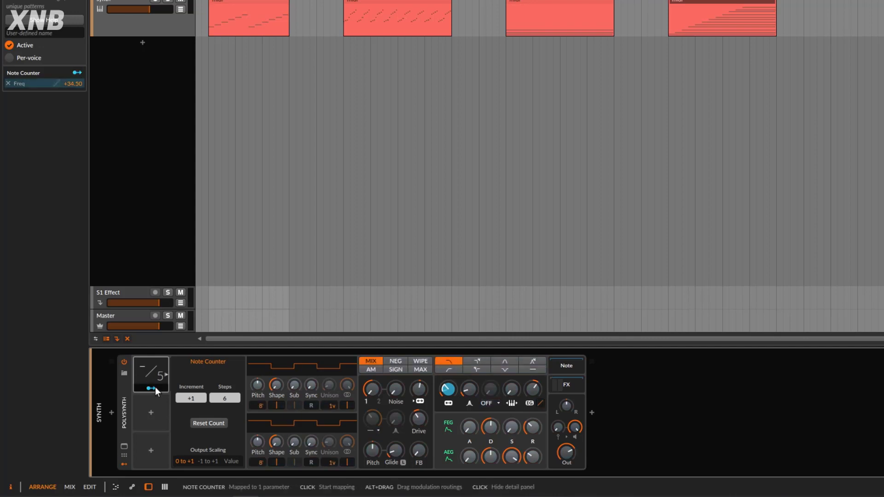
Step: Play the first clip while raising the filter frequency to about 142 Hz, and stop playback
{"action": "mouse_move", "coordinate": [448, 389]}
{"action": "key", "text": "space"}
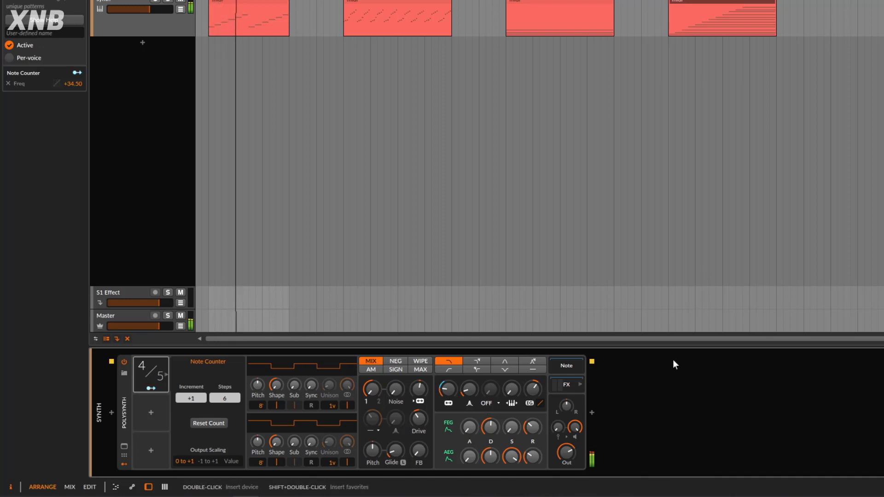
{"action": "left_click_drag", "start_coordinate": [448, 389], "coordinate": [448, 387]}
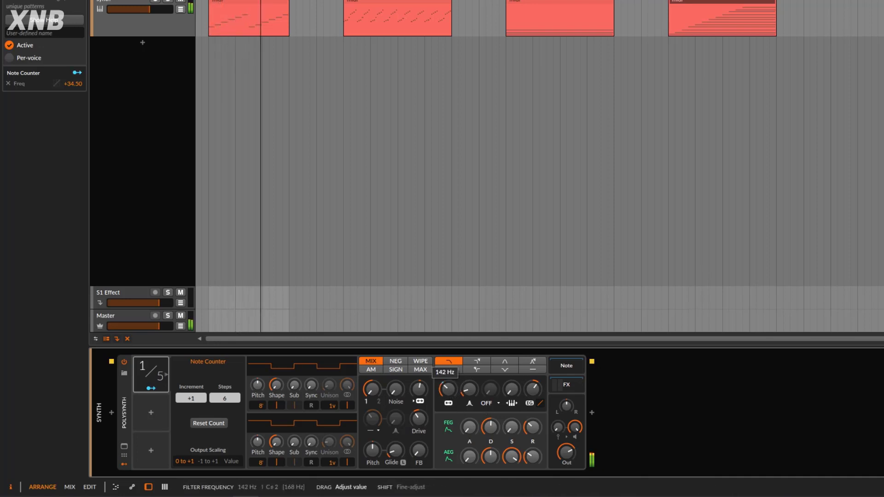
{"action": "key", "text": "space"}
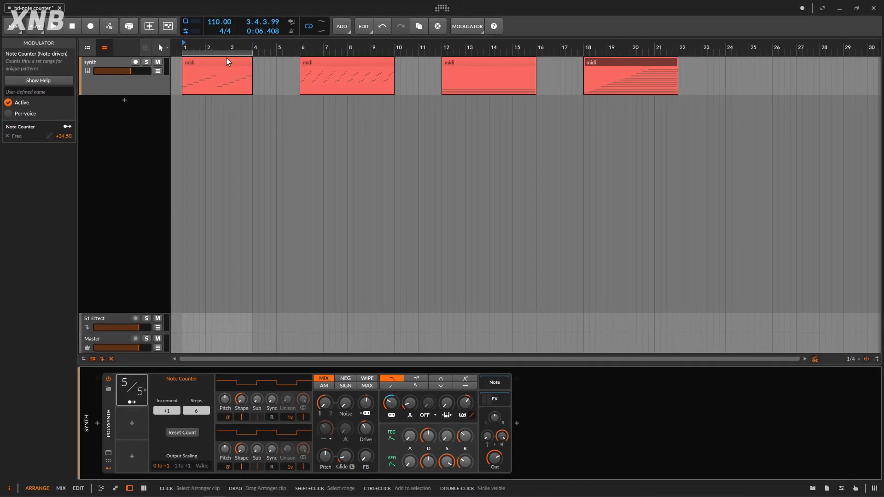
Step: Move the clip at bar 1 to bar 23 and the clip at bar 18 to bar 1, and select the Note Counter
{"action": "left_click", "coordinate": [238, 61]}
{"action": "left_click_drag", "start_coordinate": [235, 67], "coordinate": [755, 69]}
{"action": "left_click_drag", "start_coordinate": [607, 68], "coordinate": [159, 116]}
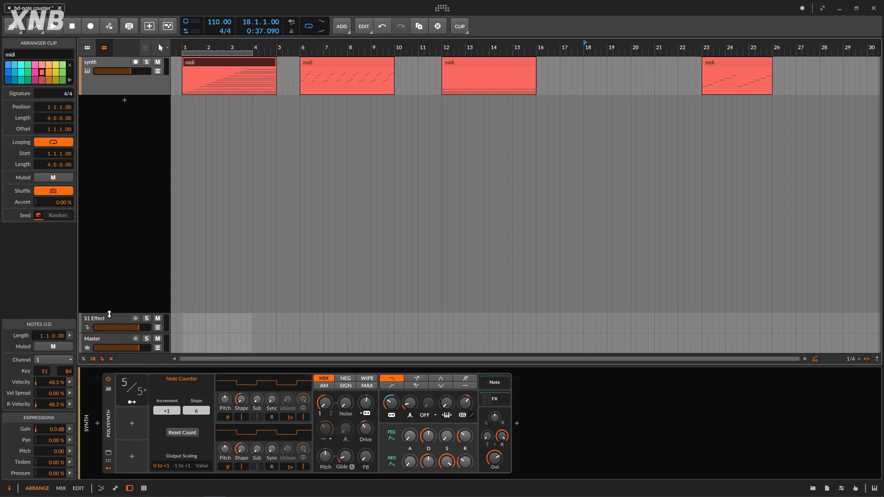
{"action": "left_click", "coordinate": [132, 389]}
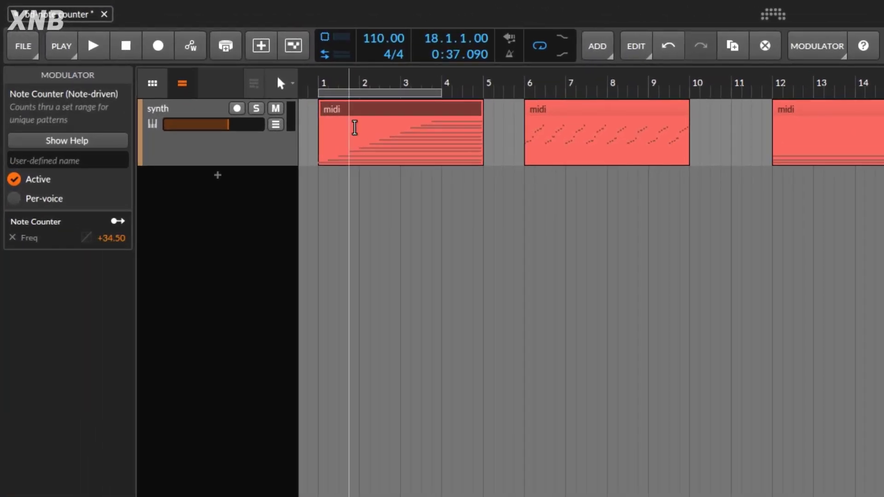
Step: Open the bar 1 clip in the note editor and select its four lowest overlapping notes, E1 to E2
{"action": "double_click", "coordinate": [354, 128]}
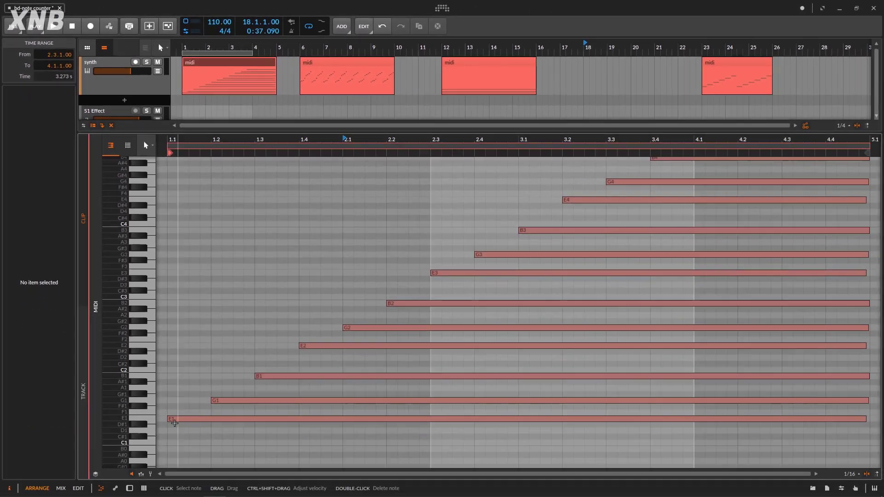
{"action": "left_click", "coordinate": [173, 419]}
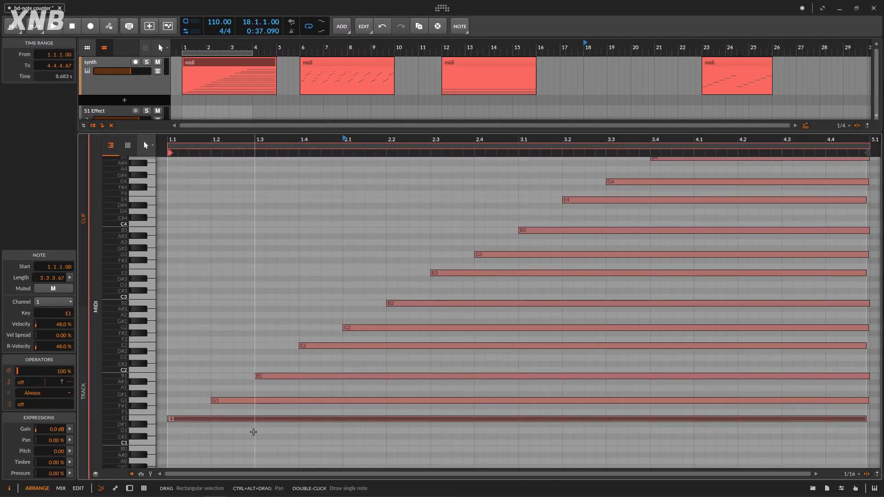
{"action": "left_click", "coordinate": [255, 402]}
{"action": "left_click", "coordinate": [329, 351]}
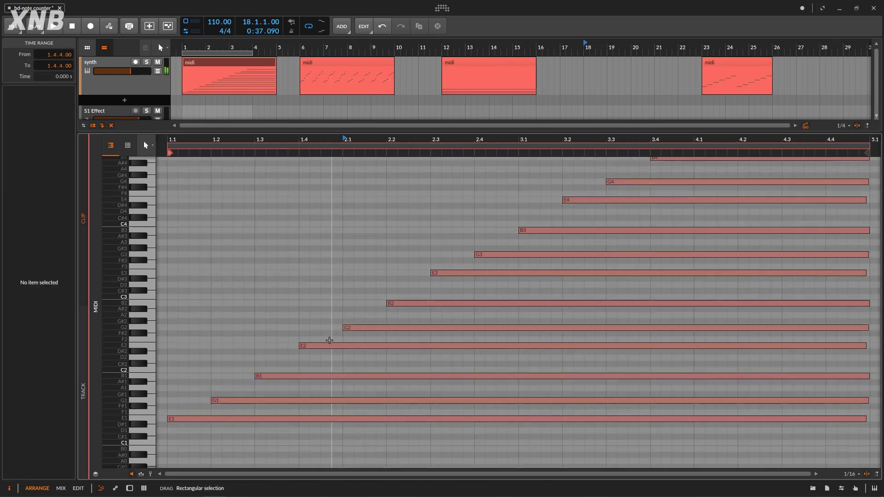
{"action": "left_click", "coordinate": [327, 345]}
{"action": "left_click_drag", "start_coordinate": [243, 340], "coordinate": [370, 446]}
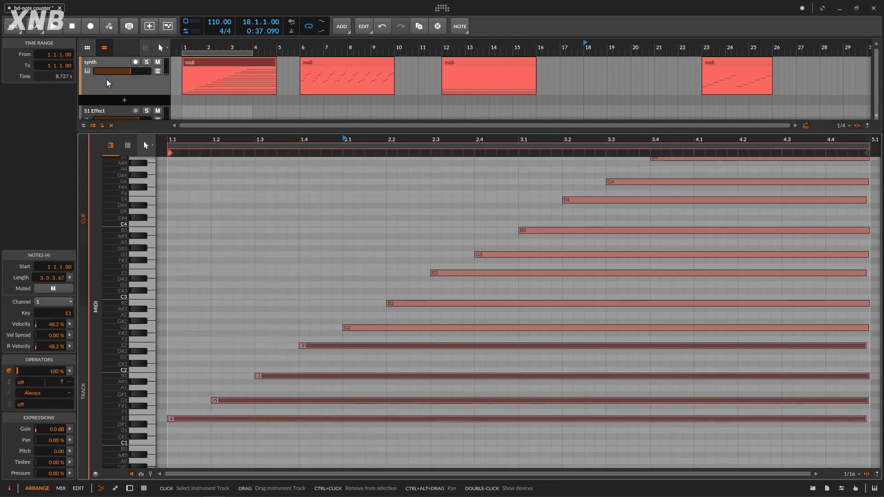
Step: Show the synth track's devices again and enable Per-voice for the Note Counter
{"action": "left_click", "coordinate": [119, 89]}
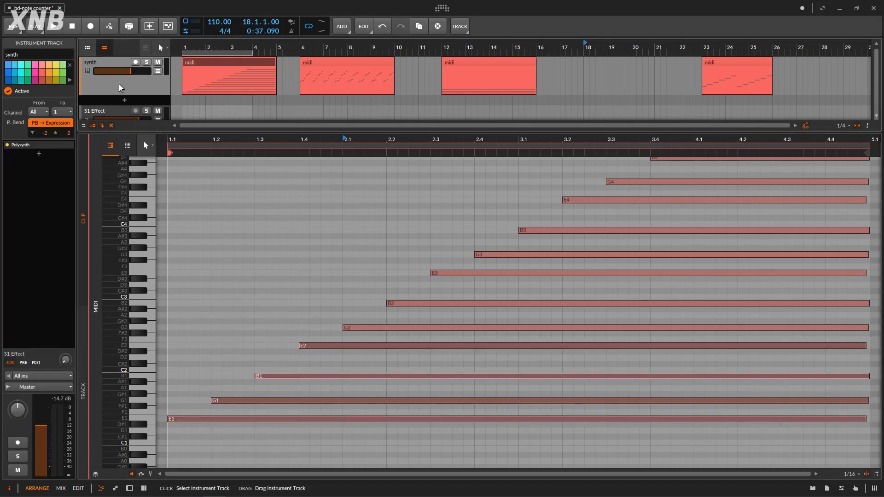
{"action": "key", "text": "d"}
{"action": "left_click", "coordinate": [135, 397]}
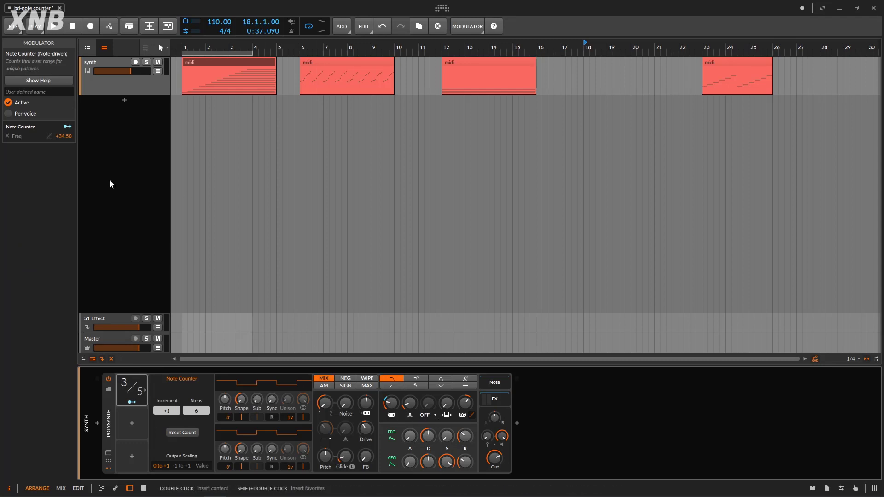
{"action": "left_click", "coordinate": [7, 113]}
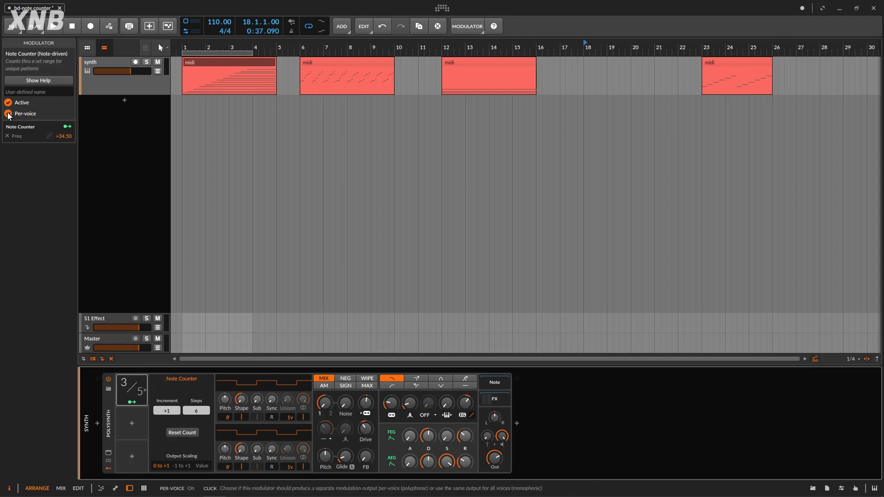
Step: Play the clip with per-voice modulation, turn the Note Counter's Per-voice option off, and adjust the filter frequency
{"action": "left_click", "coordinate": [404, 416]}
{"action": "left_click", "coordinate": [72, 26]}
{"action": "left_click", "coordinate": [54, 26]}
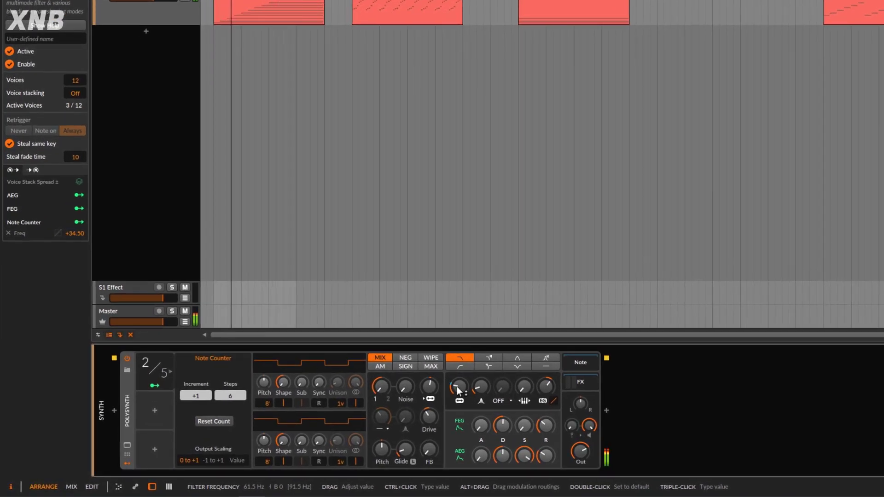
{"action": "left_click", "coordinate": [166, 381]}
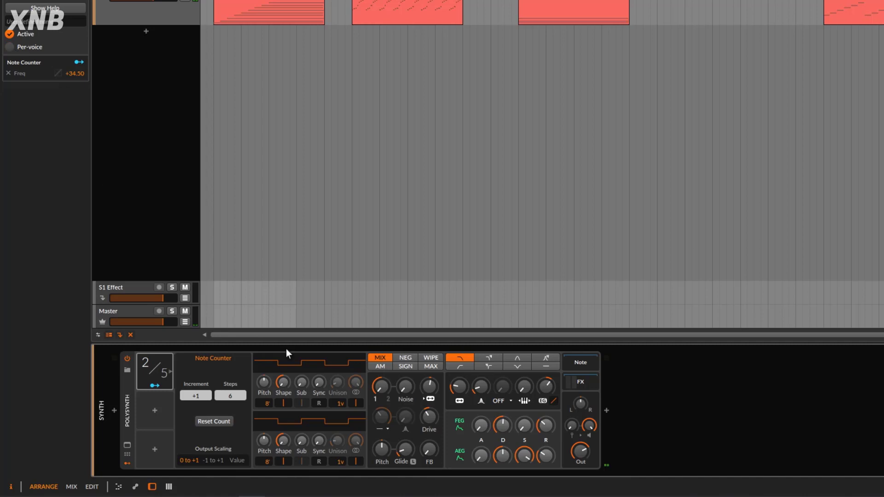
{"action": "left_click_drag", "start_coordinate": [468, 398], "coordinate": [468, 404]}
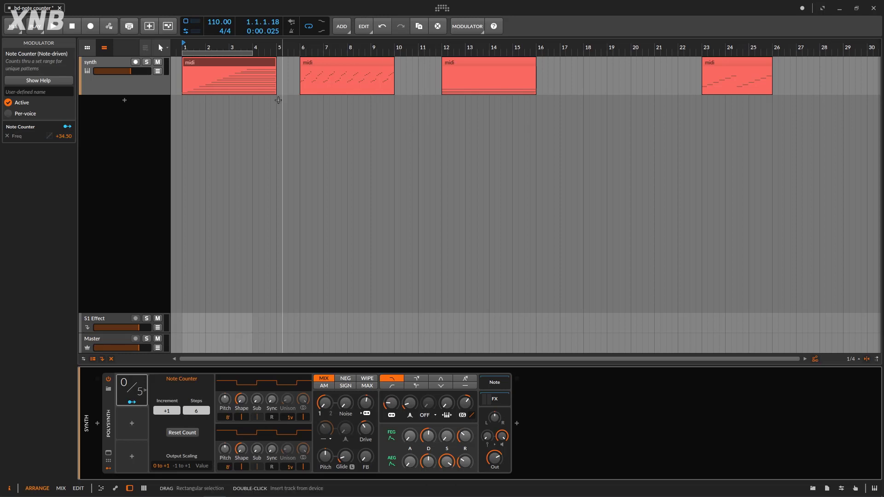
Step: Move the bar 1 clip to bar 18 and the bar 6 clip to bar 1, and extend the loop region to four bars
{"action": "left_click_drag", "start_coordinate": [237, 65], "coordinate": [635, 79]}
{"action": "left_click_drag", "start_coordinate": [385, 69], "coordinate": [242, 58]}
{"action": "left_click", "coordinate": [241, 53]}
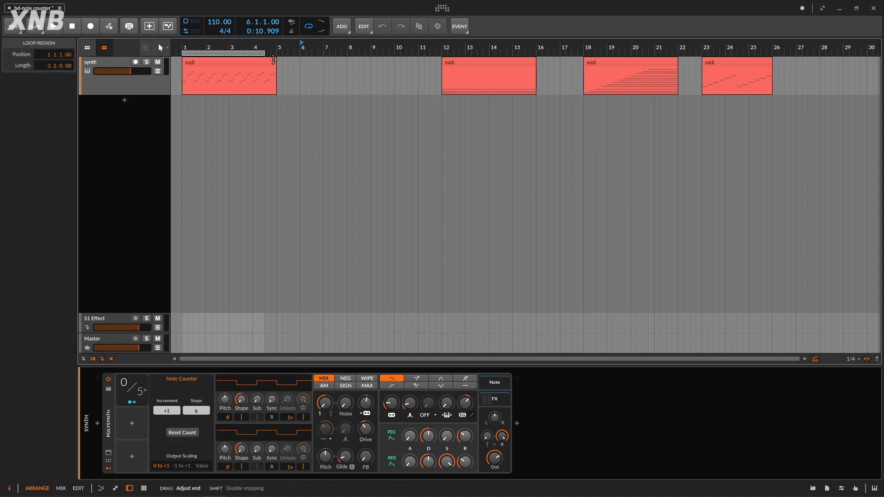
{"action": "left_click_drag", "start_coordinate": [281, 53], "coordinate": [274, 52]}
Step: Remove the filter frequency's modulation and set the Note Counter to 8 steps while the clip plays
{"action": "key", "text": "space"}
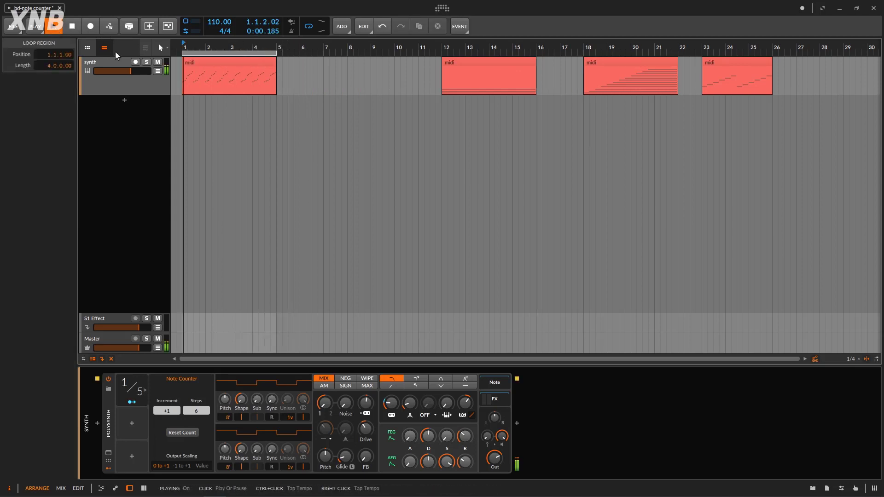
{"action": "right_click", "coordinate": [390, 406]}
{"action": "left_click", "coordinate": [356, 420]}
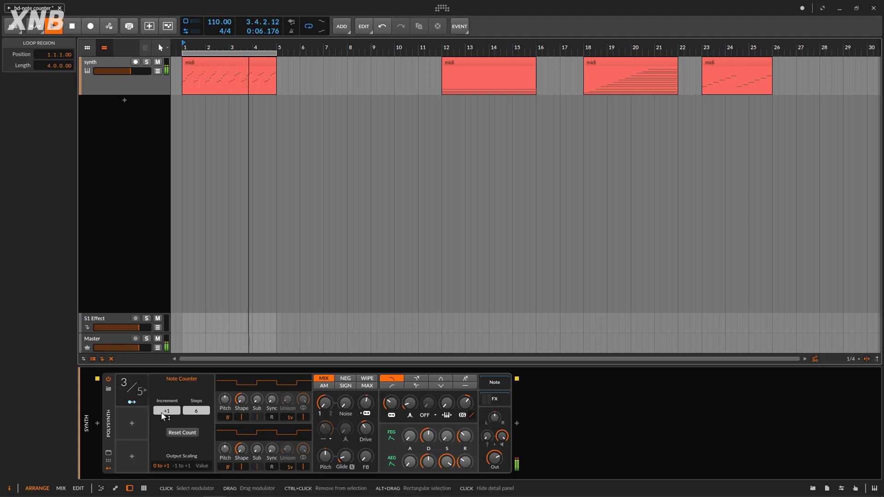
{"action": "left_click_drag", "start_coordinate": [198, 413], "coordinate": [198, 409]}
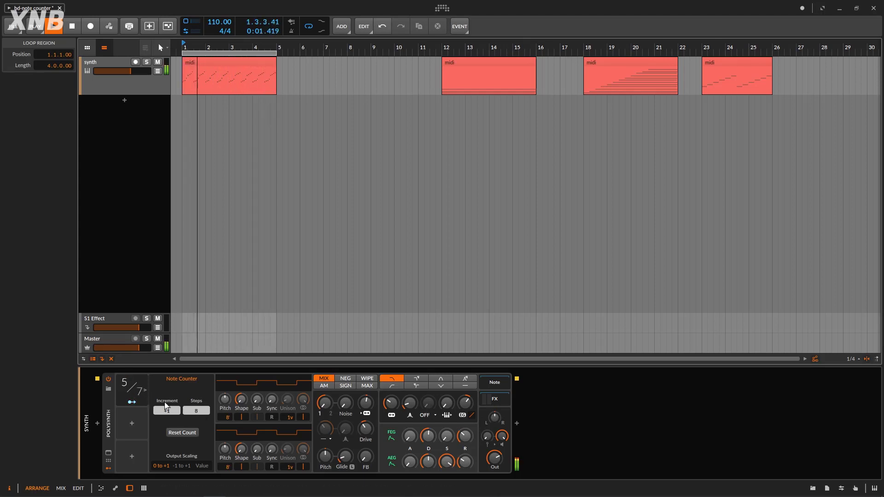
Step: Map the Note Counter to the filter frequency and to the filter resonance at about +0.22
{"action": "left_click", "coordinate": [132, 402]}
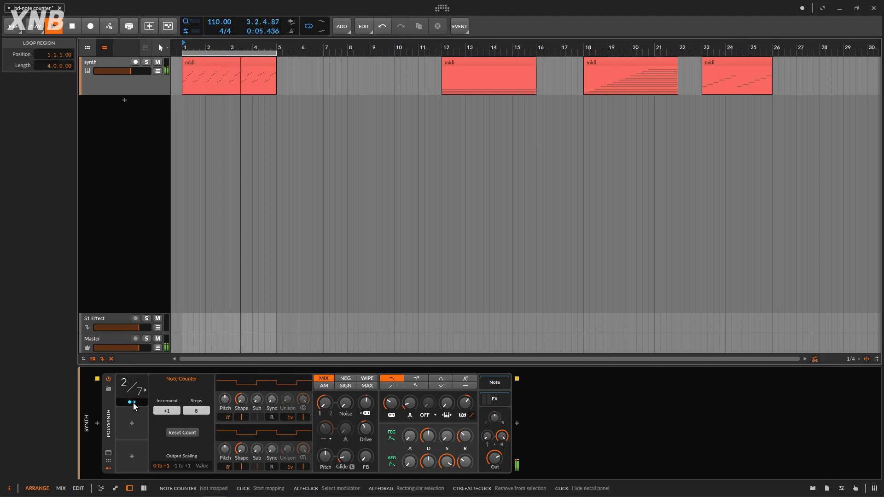
{"action": "left_click_drag", "start_coordinate": [391, 403], "coordinate": [410, 405]}
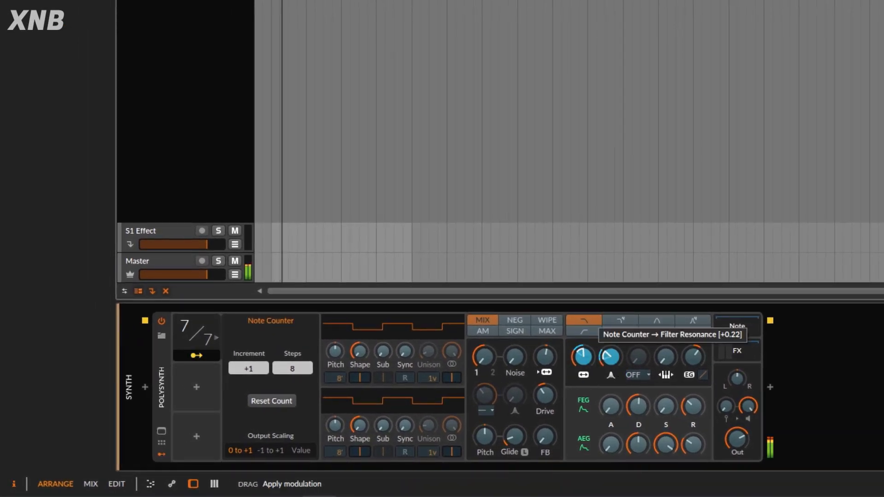
{"action": "left_click_drag", "start_coordinate": [609, 356], "coordinate": [583, 350]}
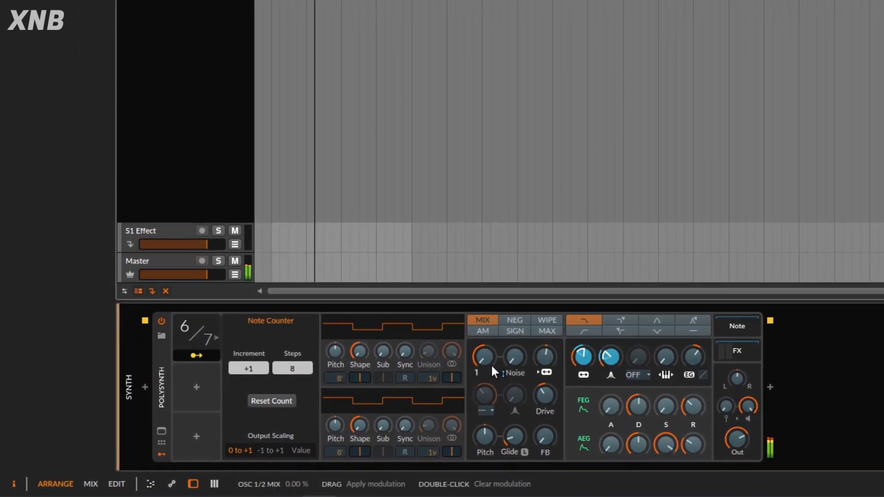
Step: Add positive Note Counter modulation to the Noise level and to the first oscillator's Sync
{"action": "left_click_drag", "start_coordinate": [511, 357], "coordinate": [510, 351]}
{"action": "left_click_drag", "start_coordinate": [405, 352], "coordinate": [405, 346]}
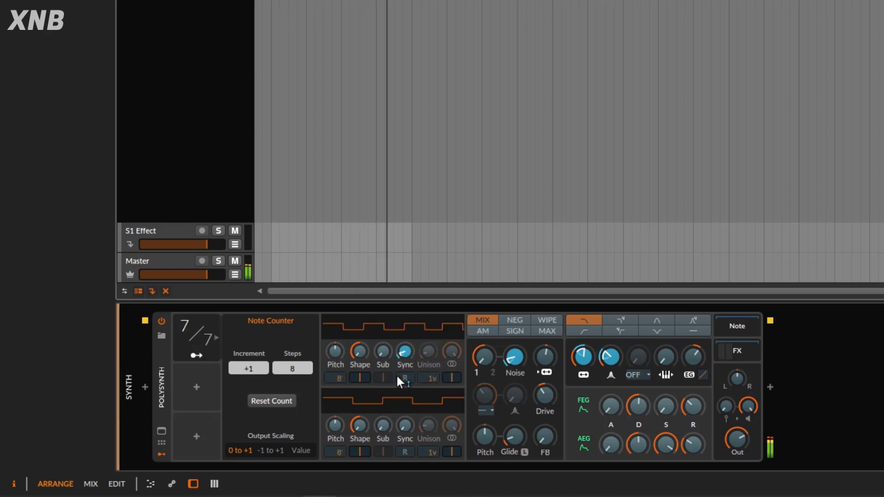
{"action": "left_click", "coordinate": [194, 355]}
Step: Set the first oscillator to two unison voices and modulate its Unison amount with the Note Counter
{"action": "left_click_drag", "start_coordinate": [425, 368], "coordinate": [424, 361]}
{"action": "left_click_drag", "start_coordinate": [747, 406], "coordinate": [747, 406]}
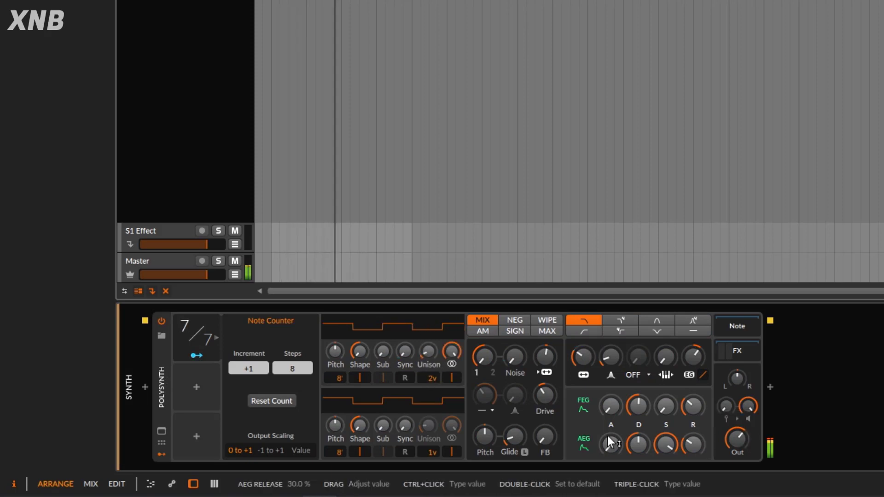
{"action": "left_click", "coordinate": [196, 355]}
{"action": "left_click_drag", "start_coordinate": [427, 351], "coordinate": [428, 352]}
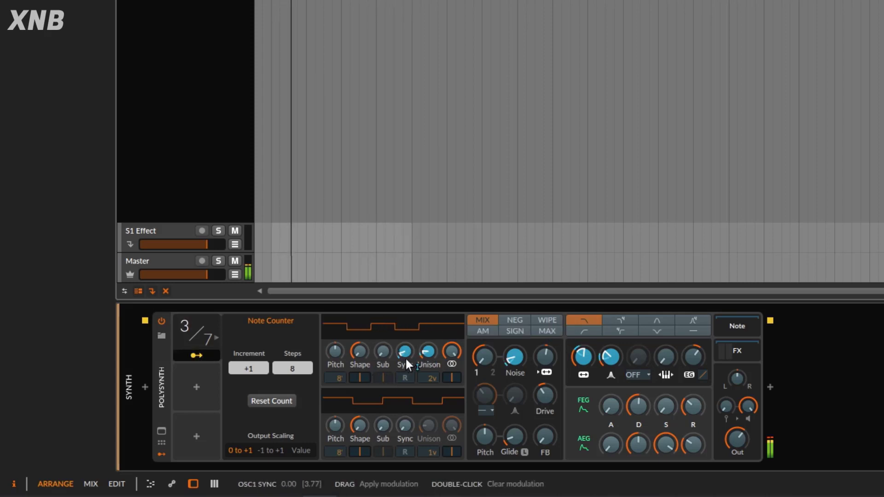
{"action": "left_click", "coordinate": [192, 352]}
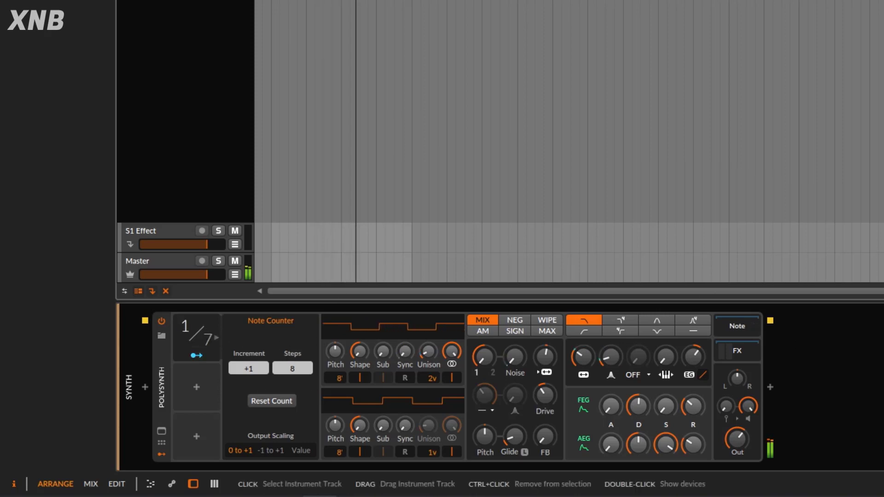
Step: Try the Note Counter with 3 steps and raise it to 10 steps while the clip plays
{"action": "mouse_move", "coordinate": [583, 357]}
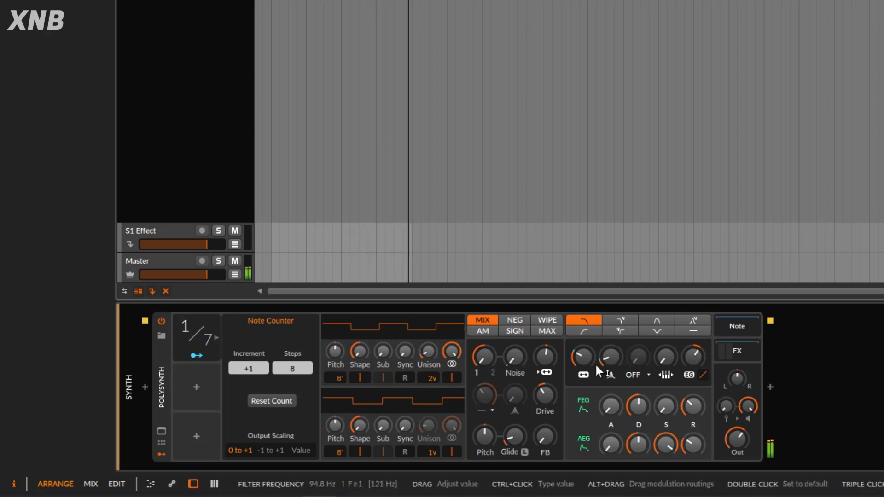
{"action": "mouse_move", "coordinate": [289, 370]}
{"action": "left_mouse_down"}
{"action": "mouse_move", "coordinate": [290, 388]}
{"action": "mouse_move", "coordinate": [297, 383]}
{"action": "left_mouse_up"}
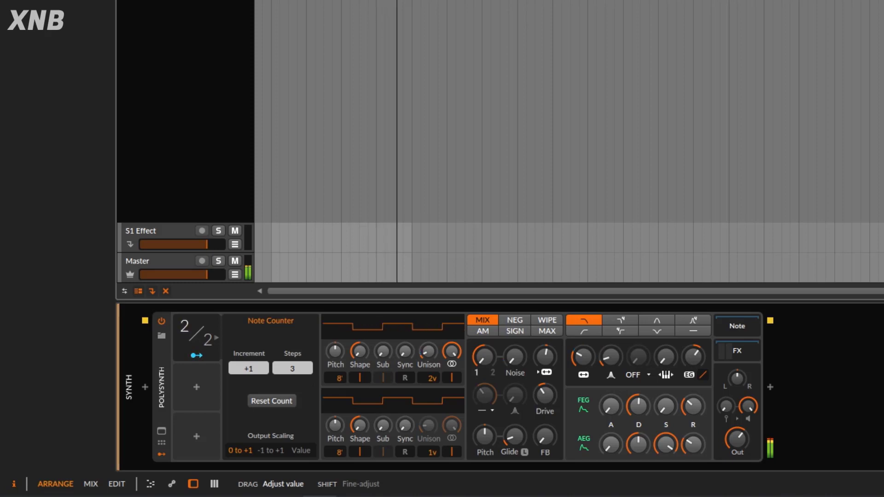
{"action": "left_click_drag", "start_coordinate": [293, 369], "coordinate": [292, 359]}
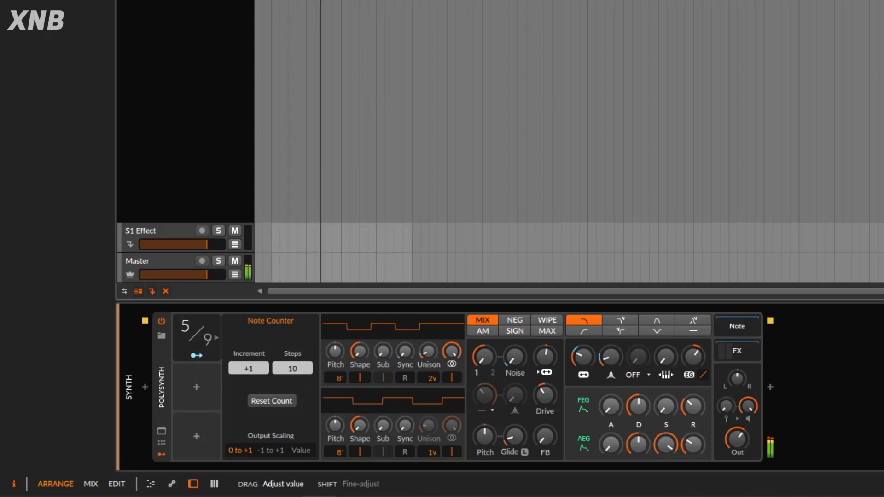